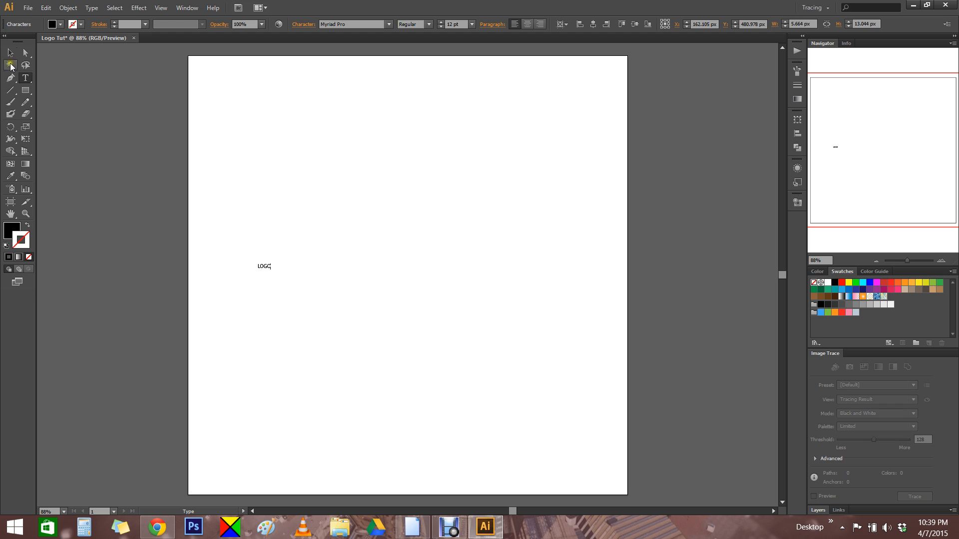
- Select the small LOGO text and scale it up proportionally to about 45 pt, roughly 111 by 49 px
click(10, 52)
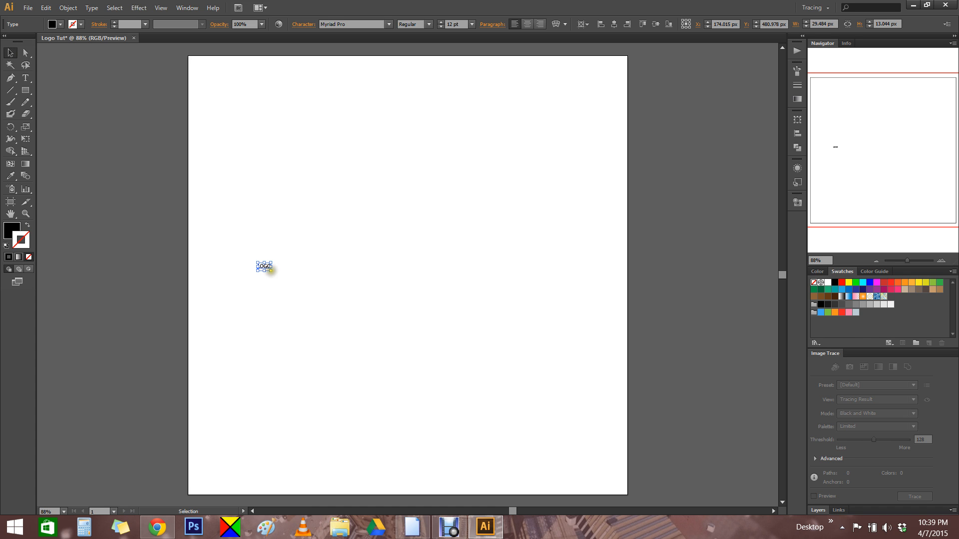
key(z)
click(263, 268)
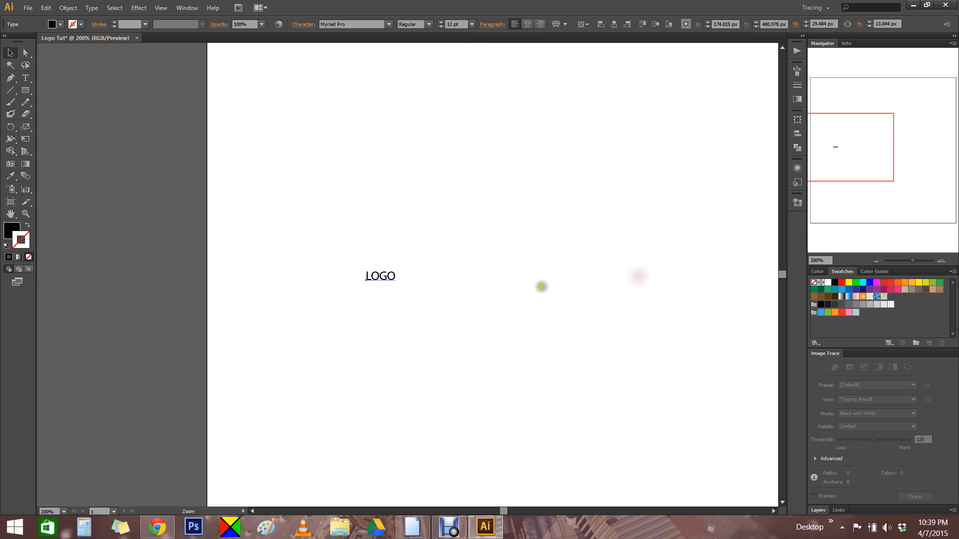
click(474, 283)
key(v)
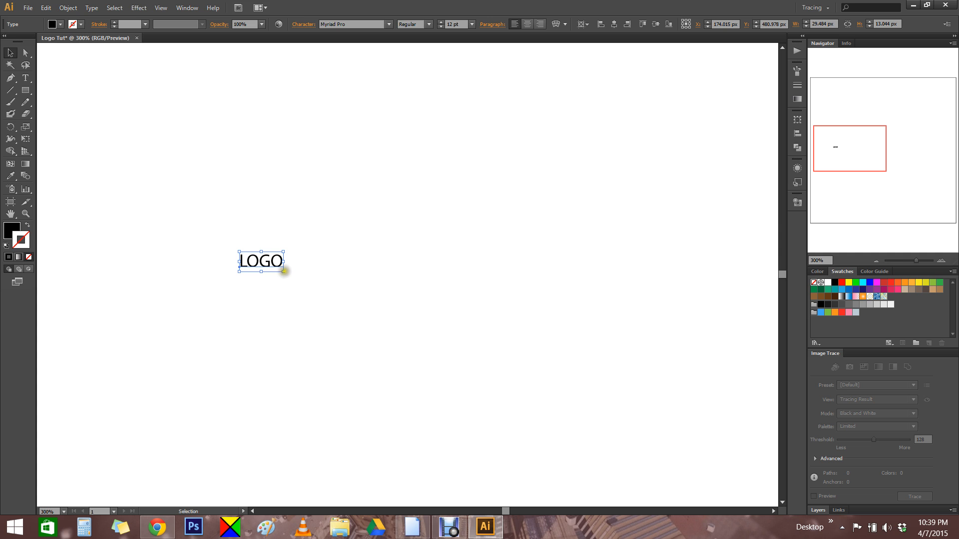
click(350, 292)
ctrl+alt+click(343, 257)
ctrl+alt+click(351, 264)
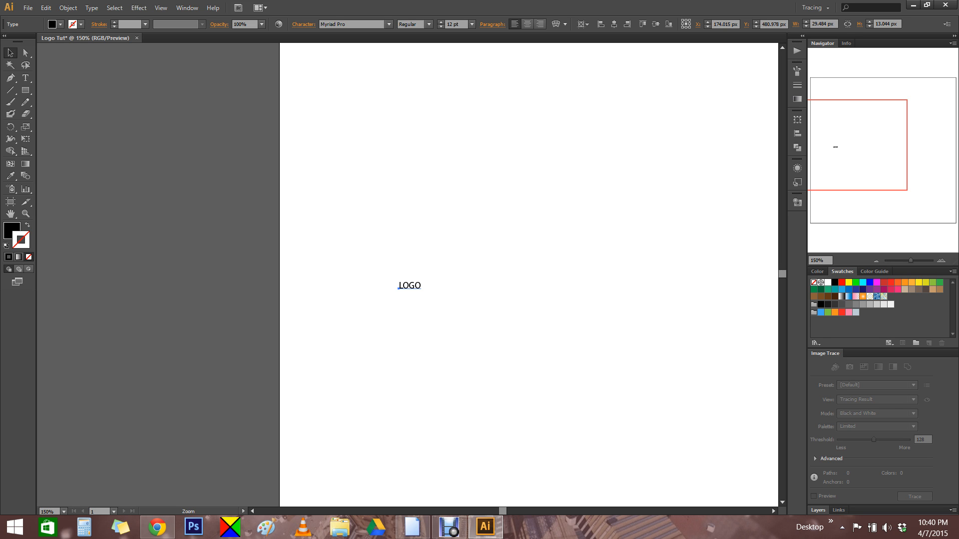
ctrl+click(404, 285)
ctrl+click(457, 279)
ctrl+click(398, 275)
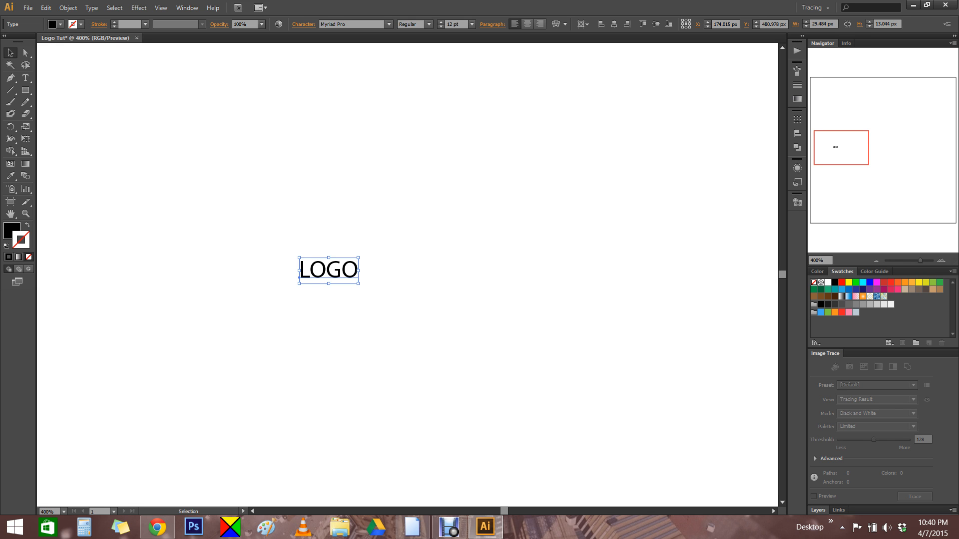
drag(359, 283, 595, 429)
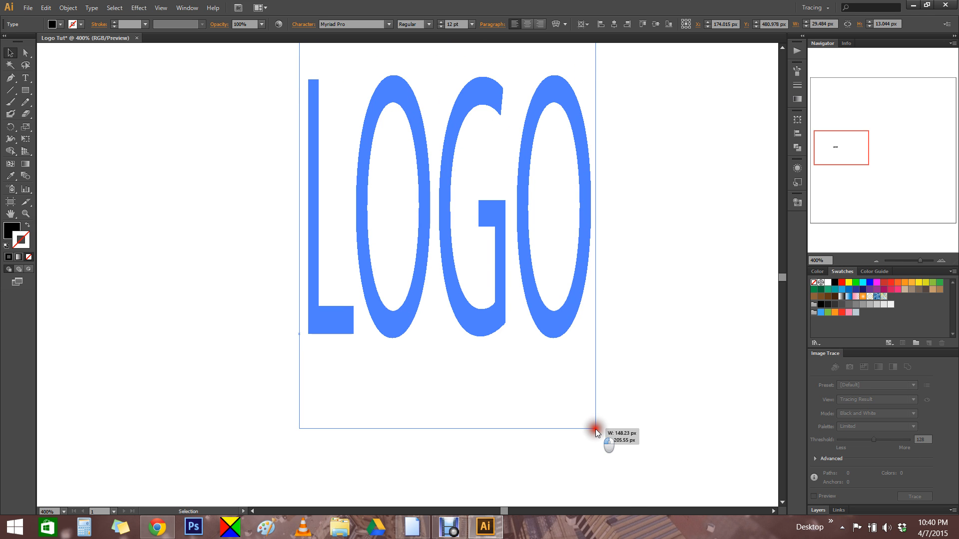
drag(595, 430, 522, 333)
key(shift)
- Enlarge the LOGO text proportionally to about 97 pt, roughly 237 by 106 px
key(space)
drag(494, 263, 501, 411)
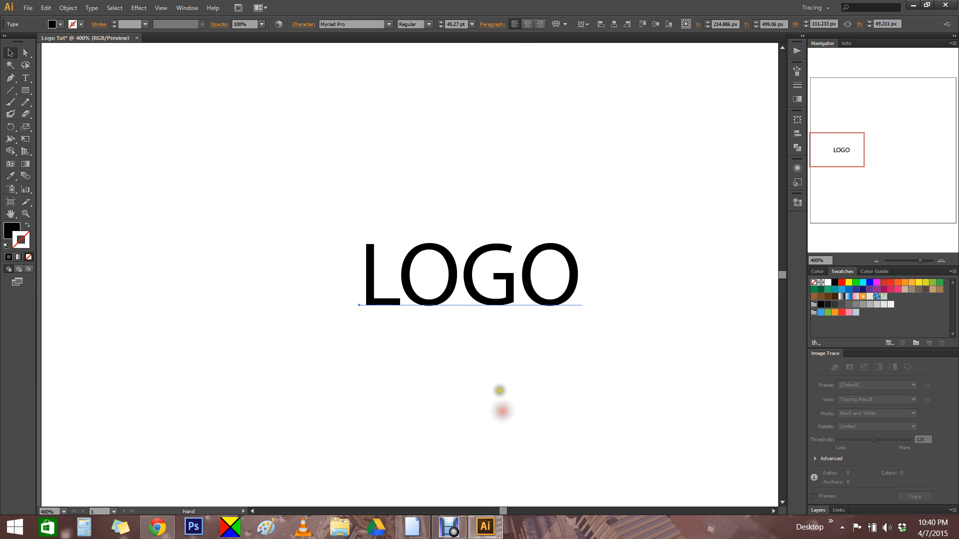
drag(560, 319, 487, 355)
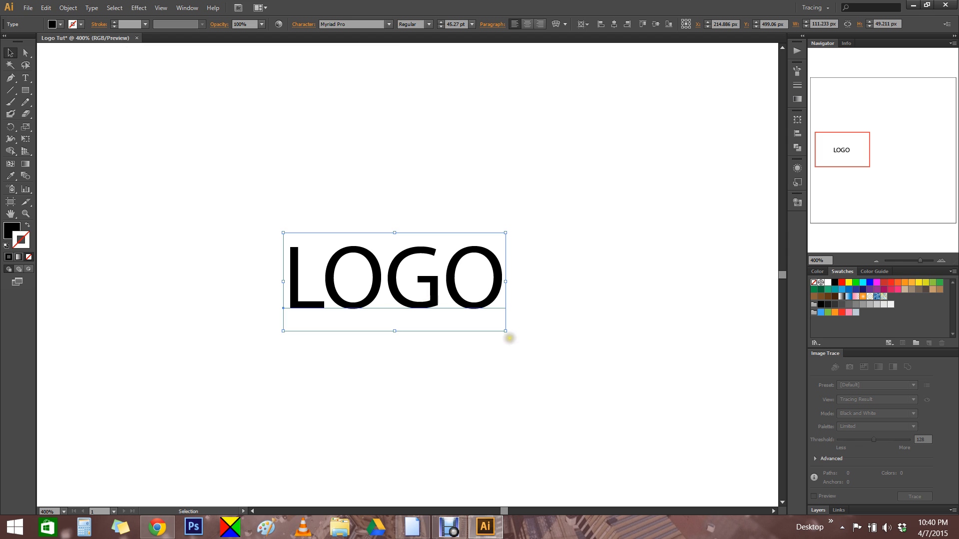
drag(505, 331, 504, 332)
click(503, 334)
drag(505, 331, 631, 400)
- Enlarge the LOGO text proportionally to about 302 pt and centre it on the artboard
ctrl+alt+click(437, 299)
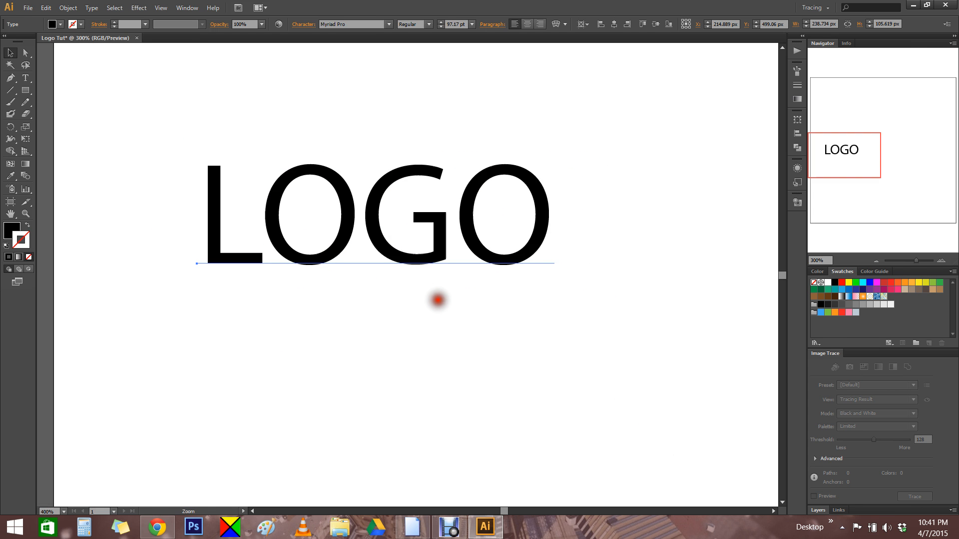
ctrl+alt+click(437, 299)
ctrl+alt+click(437, 300)
ctrl+alt+click(438, 299)
ctrl+alt+click(437, 300)
ctrl+alt+click(438, 300)
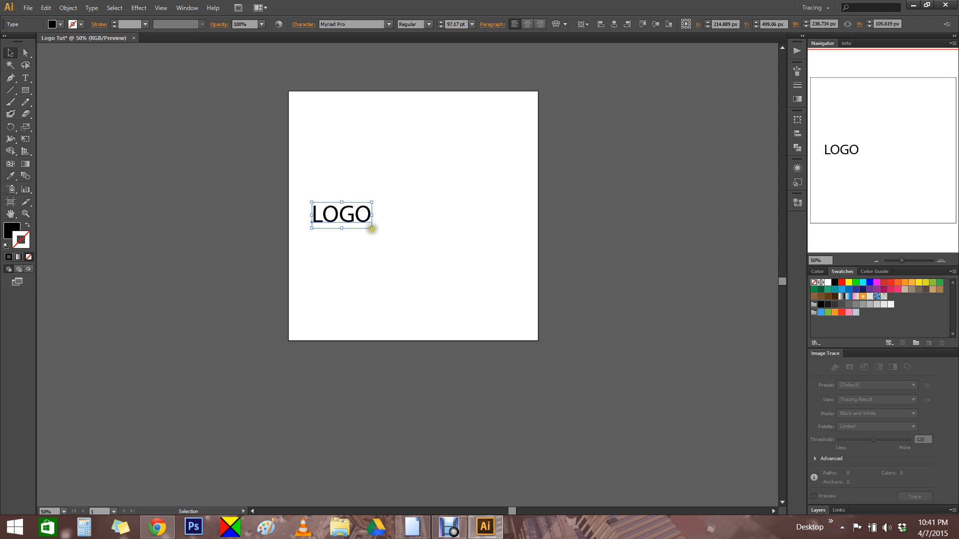
drag(371, 228, 497, 366)
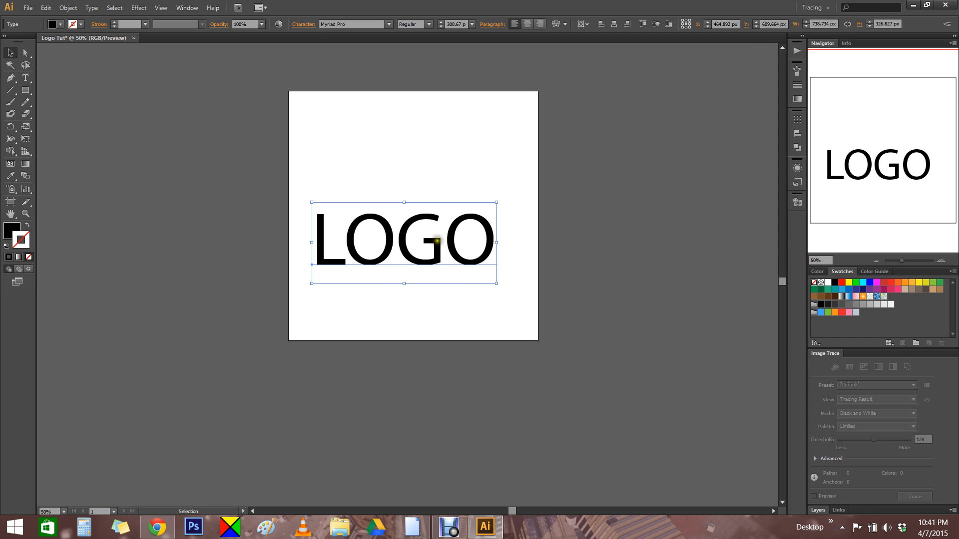
drag(415, 260, 423, 238)
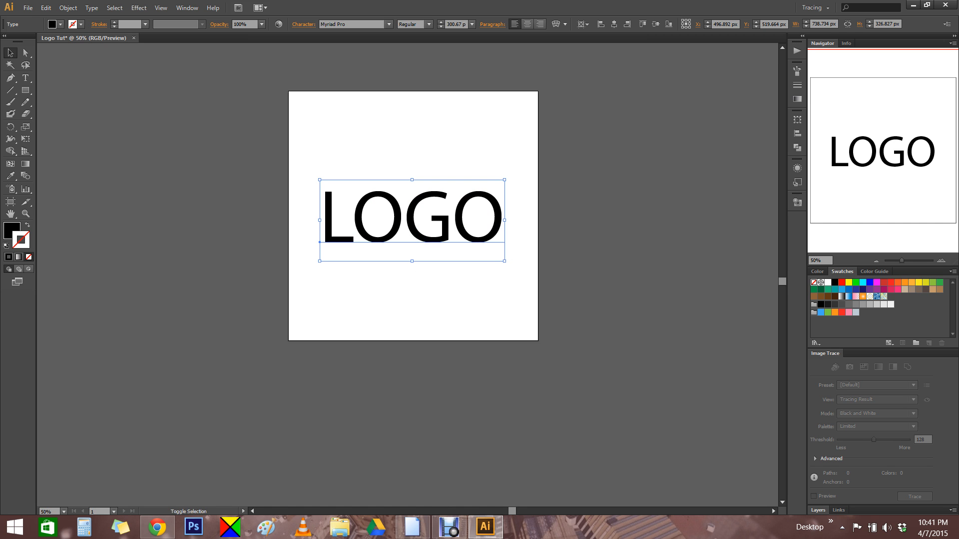
drag(505, 261, 535, 339)
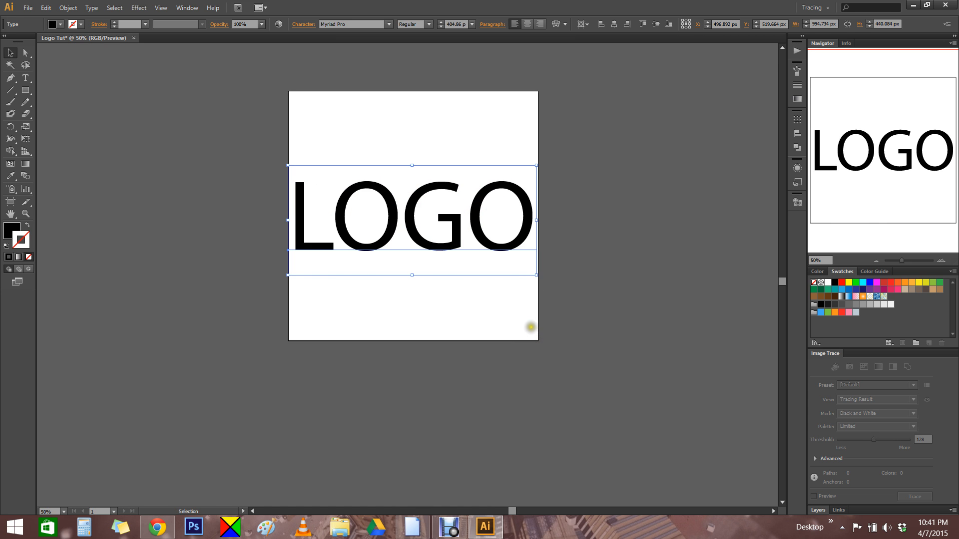
drag(537, 275, 516, 261)
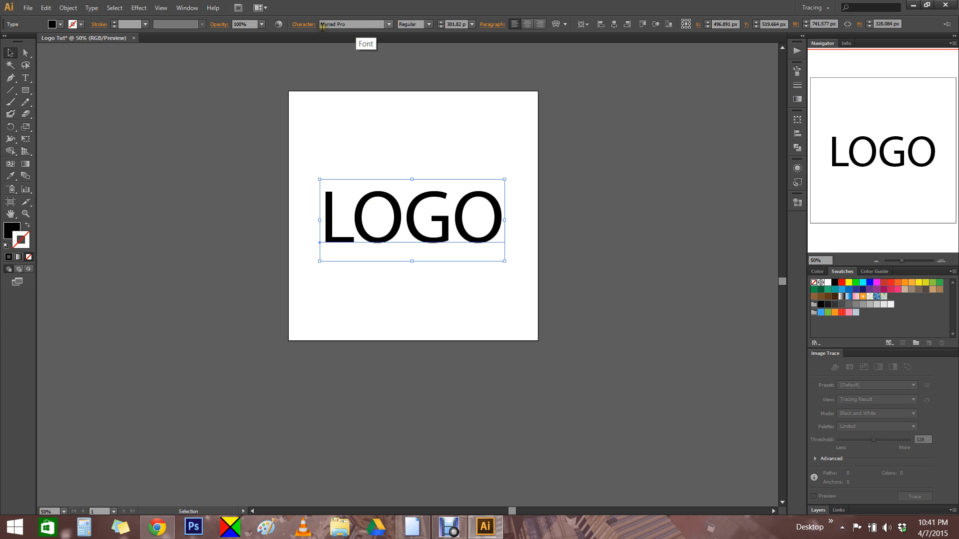
- Change the LOGO text's font to Cinzel Decorative Bold and recentre the wider text on the artboard
click(389, 25)
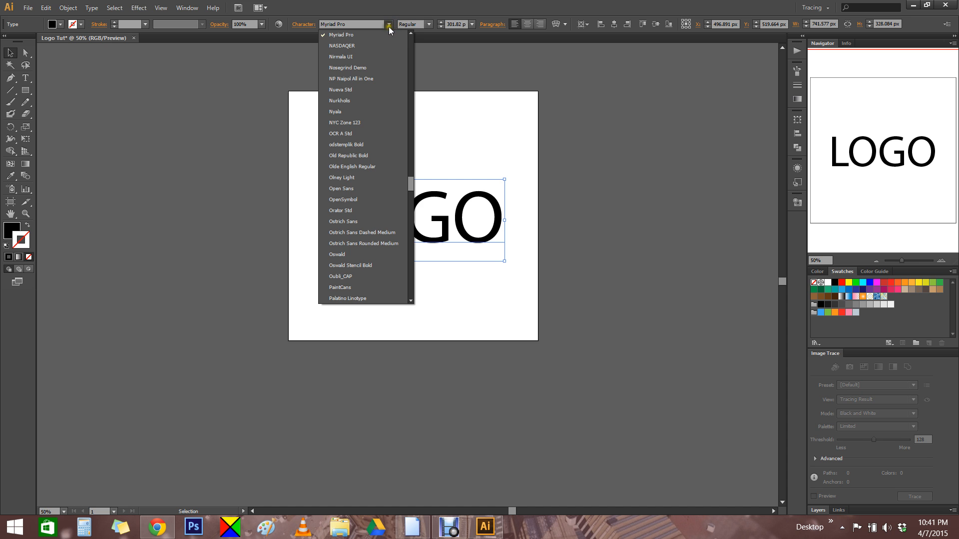
scroll(367, 89, down, 15)
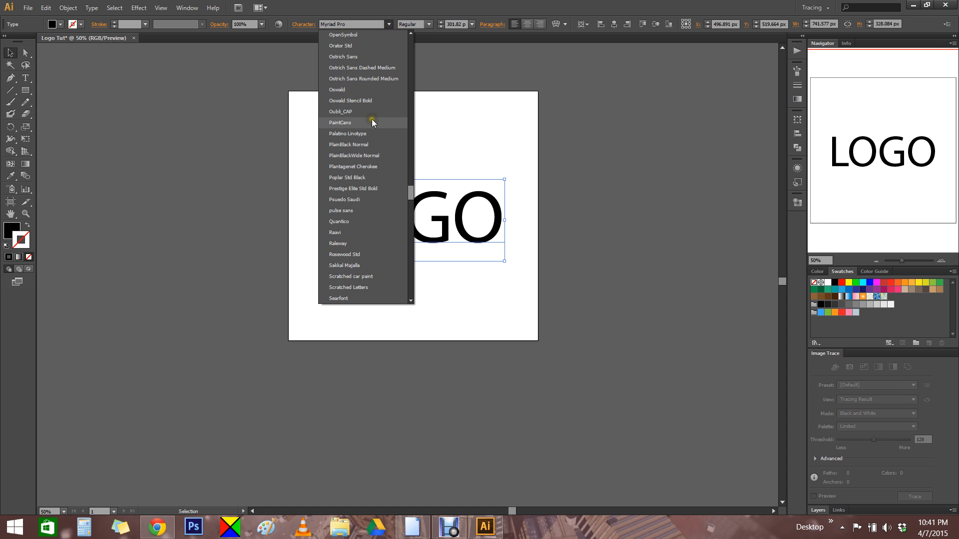
scroll(366, 147, down, 15)
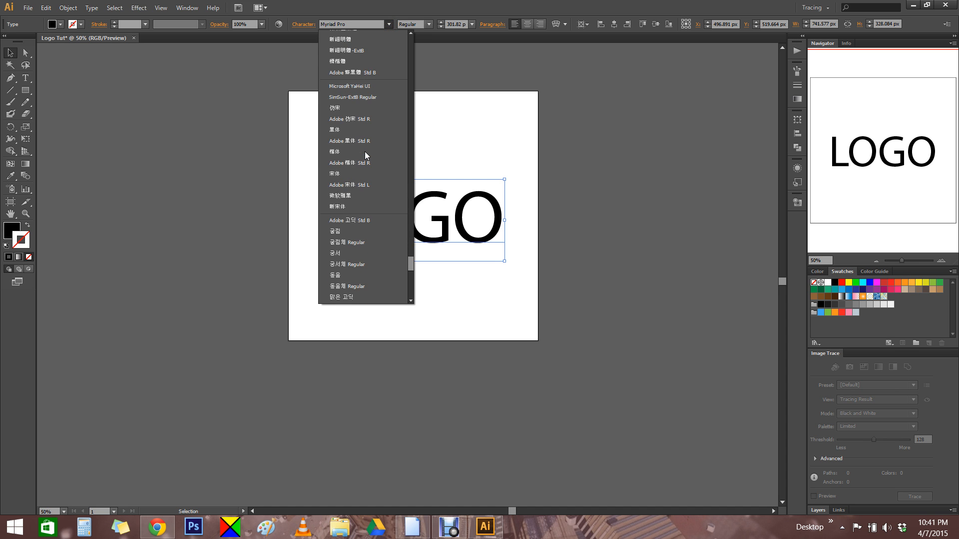
scroll(365, 144, up, 15)
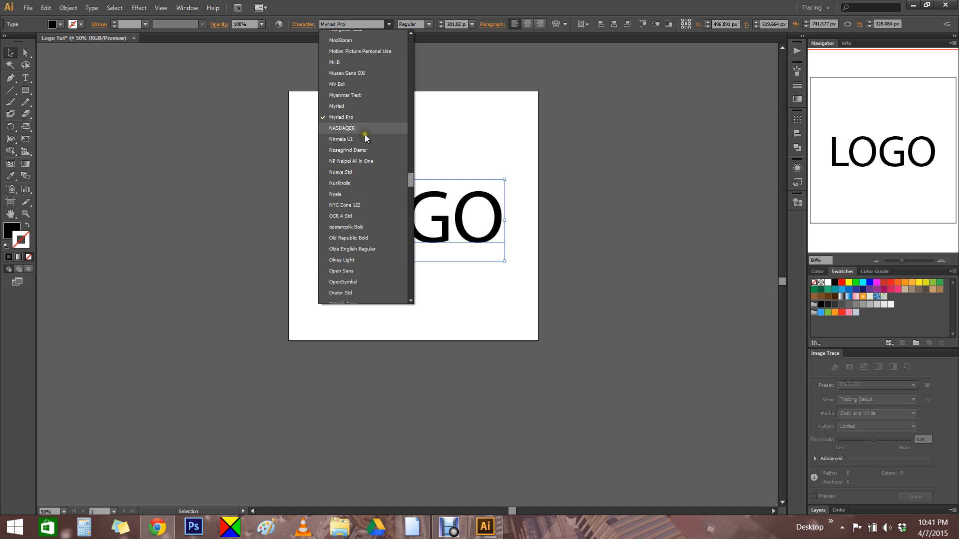
scroll(365, 135, up, 15)
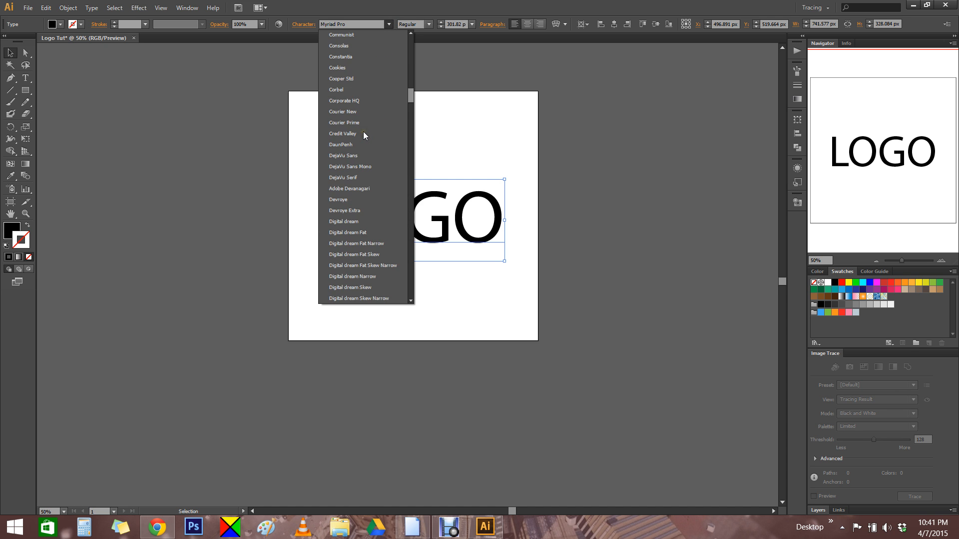
scroll(363, 134, up, 10)
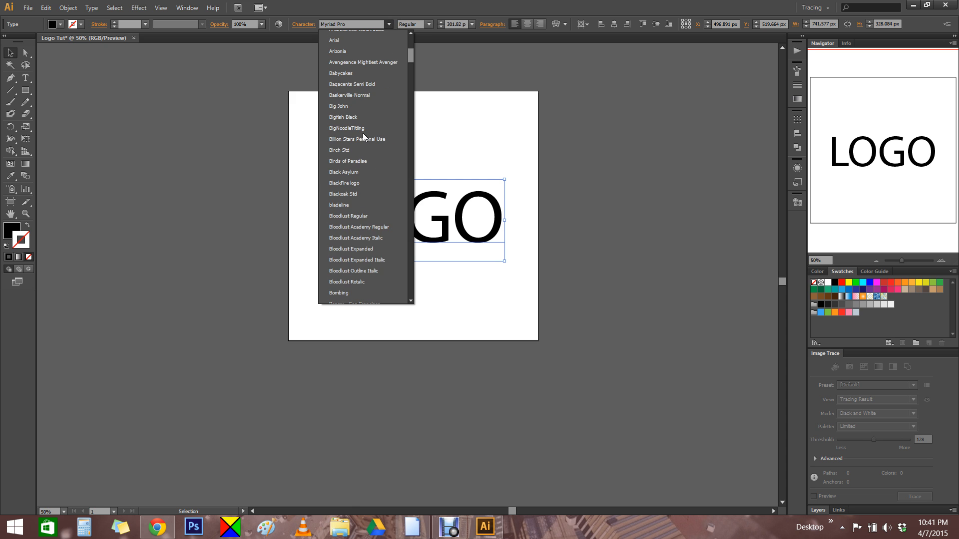
scroll(363, 132, down, 10)
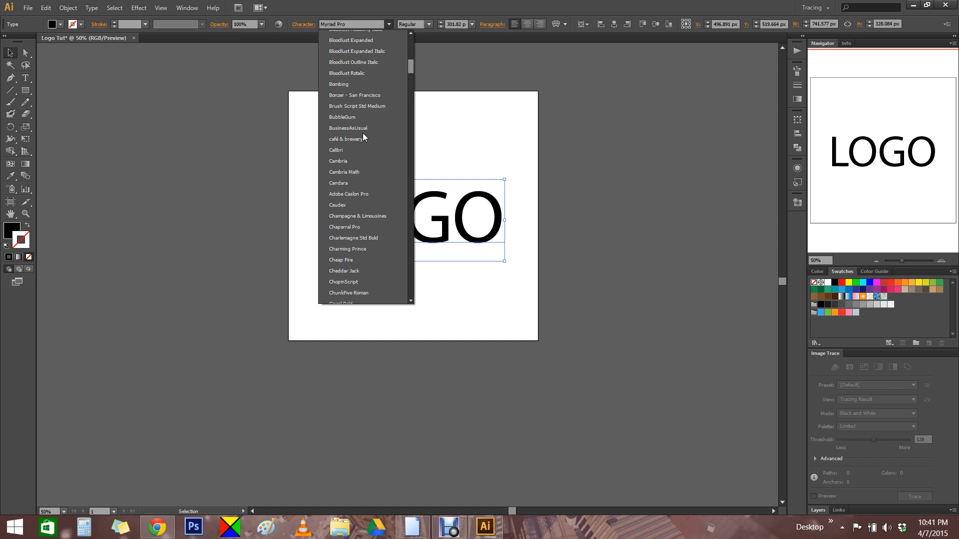
scroll(363, 133, down, 3)
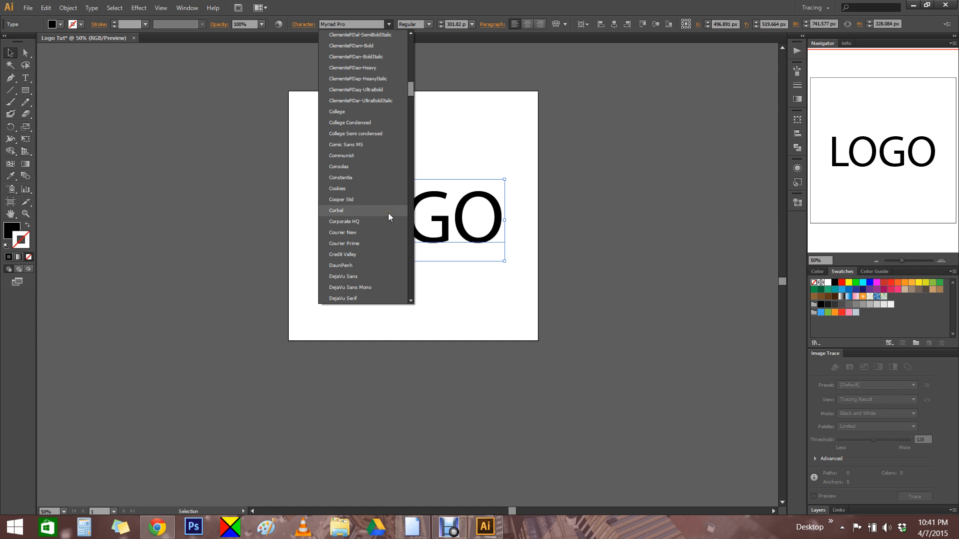
click(395, 178)
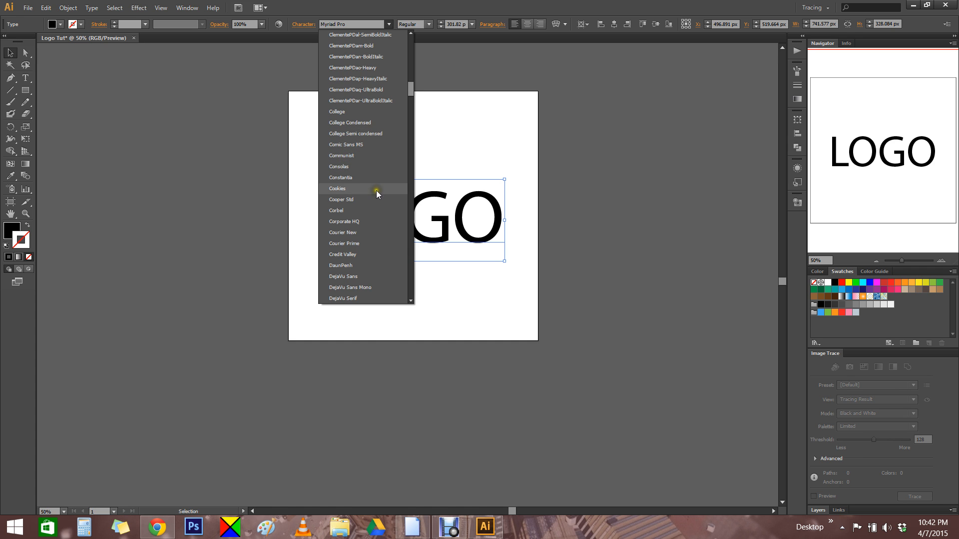
scroll(380, 250, up, 5)
scroll(377, 220, up, 2)
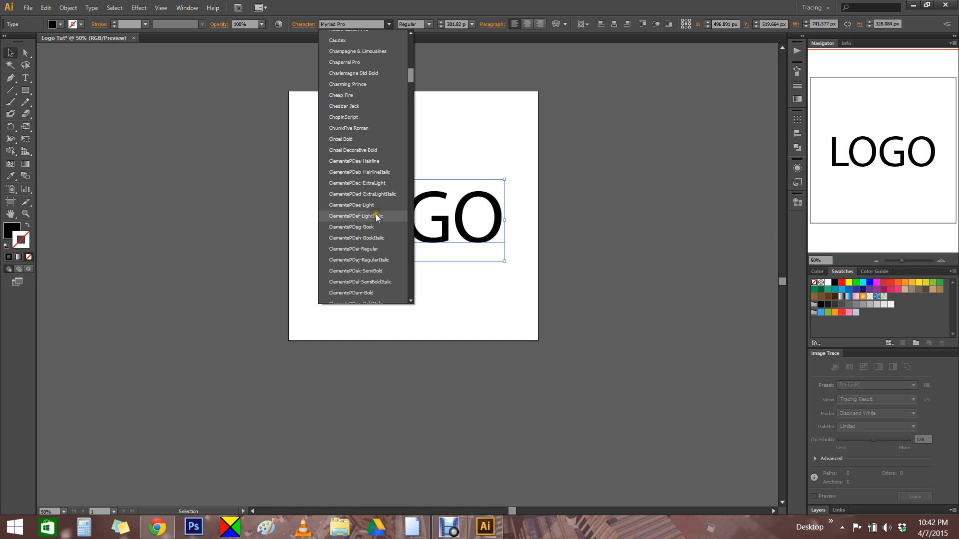
scroll(370, 122, up, 3)
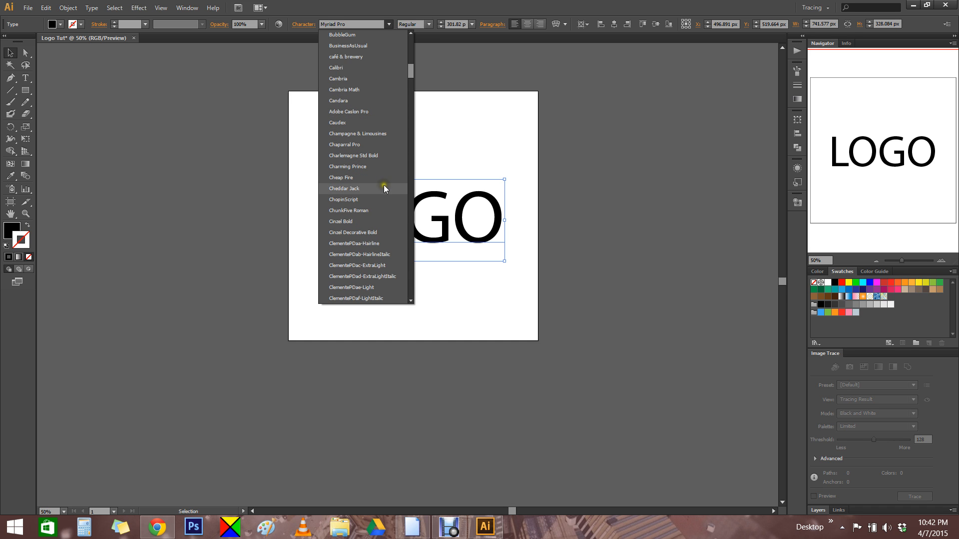
click(382, 232)
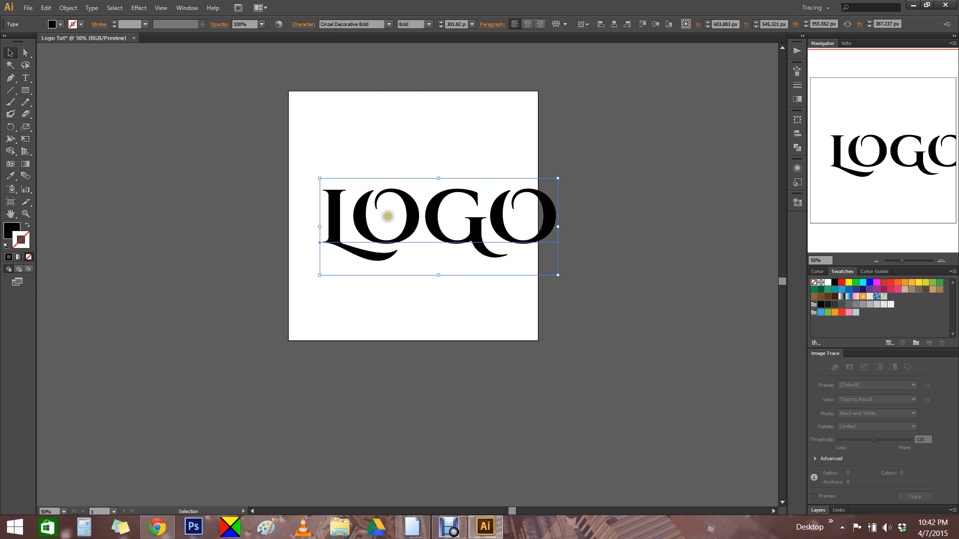
drag(399, 199, 371, 189)
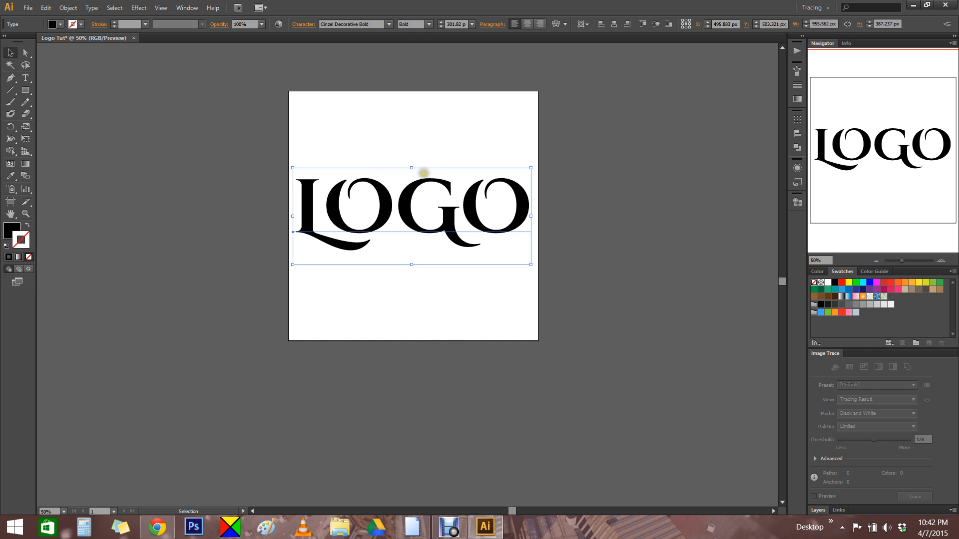
- Reposition the LOGO text near the middle of the artboard, at about X 524 px, Y 475 px
key(ctrl+equal)
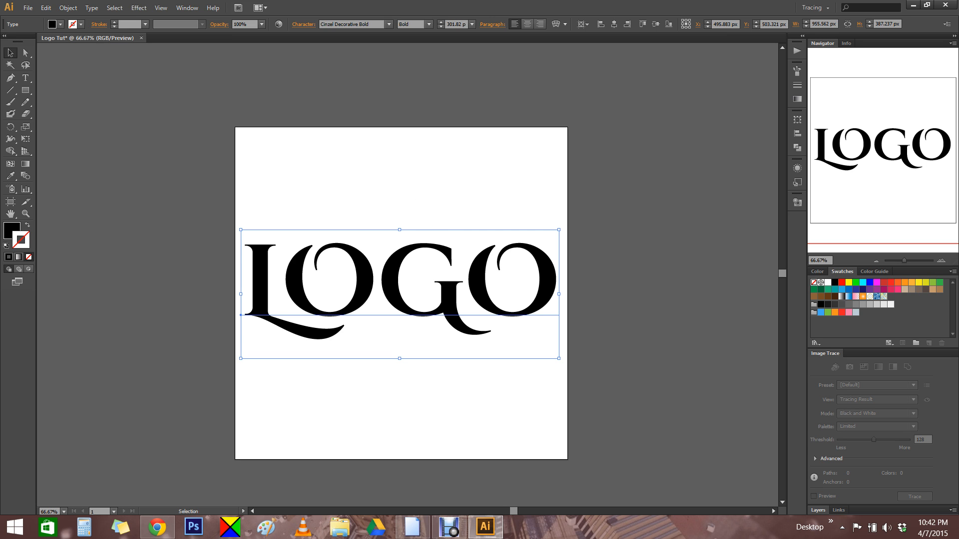
click(429, 201)
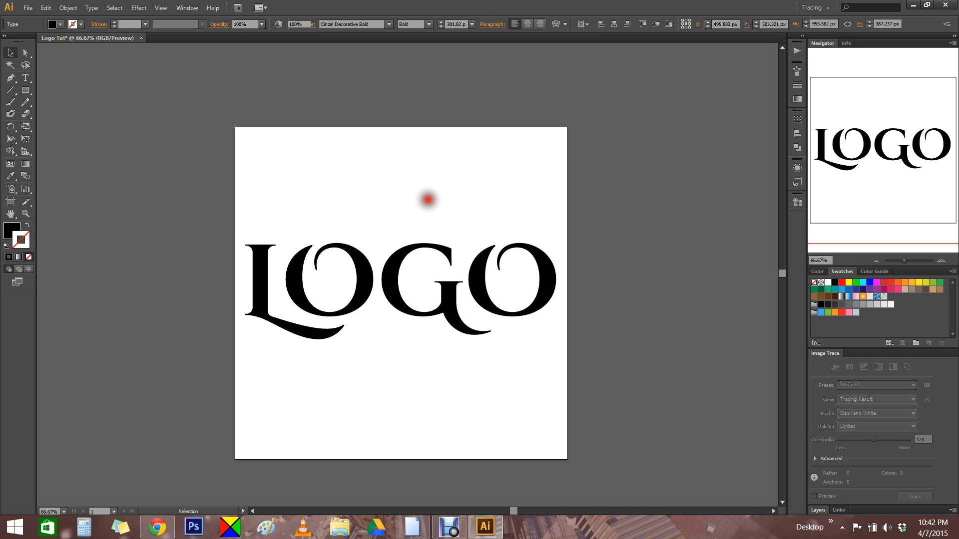
click(438, 246)
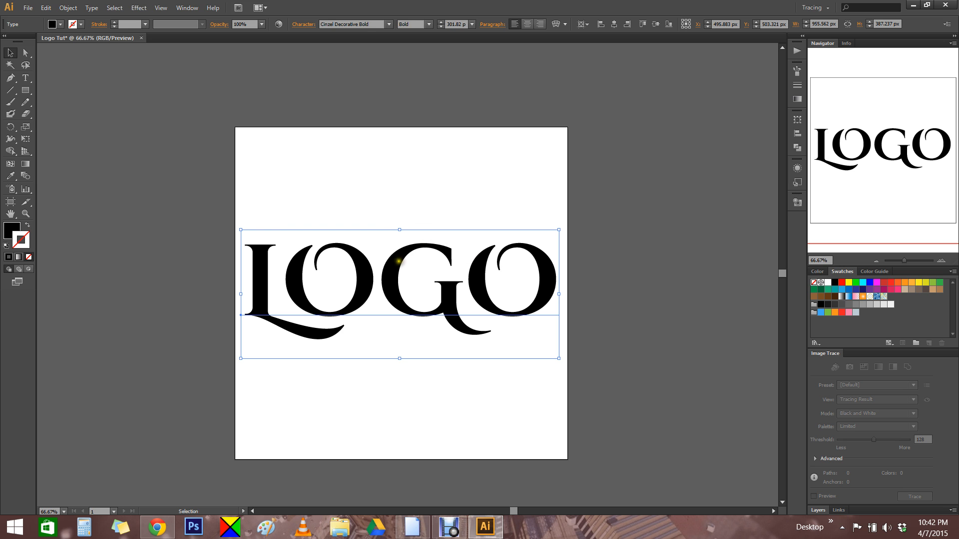
drag(515, 246, 528, 166)
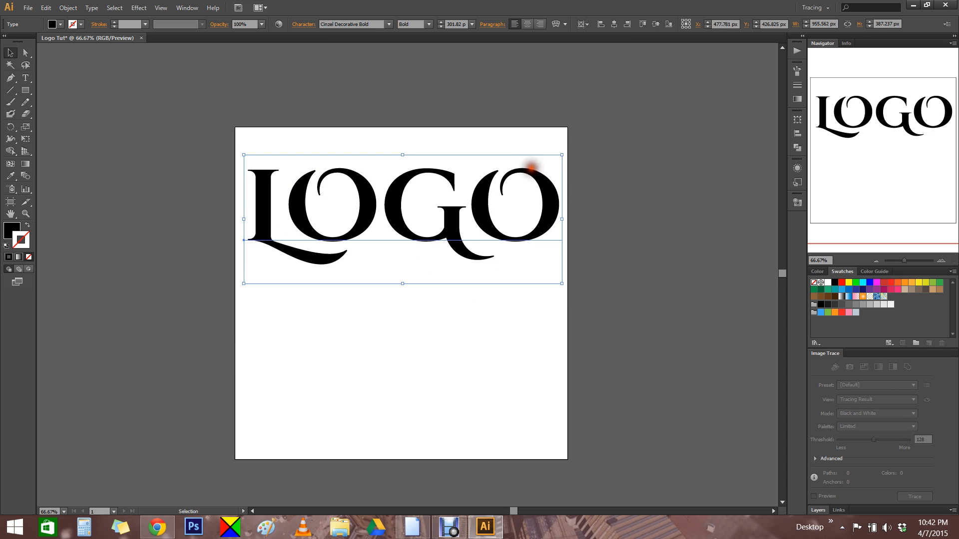
drag(502, 242, 509, 307)
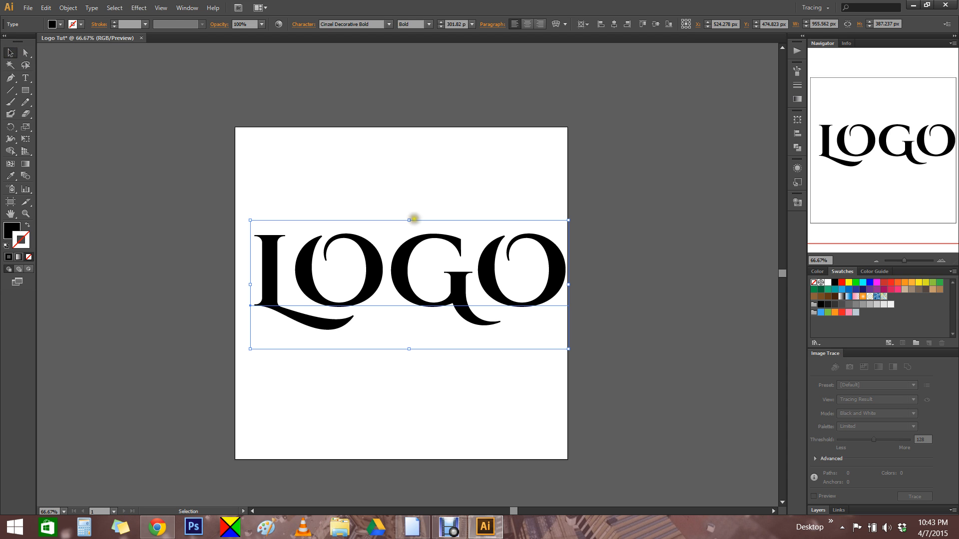
- Replace the LOGO text with the letter H, undo the replacement and reselect the whole text object
right_click(377, 264)
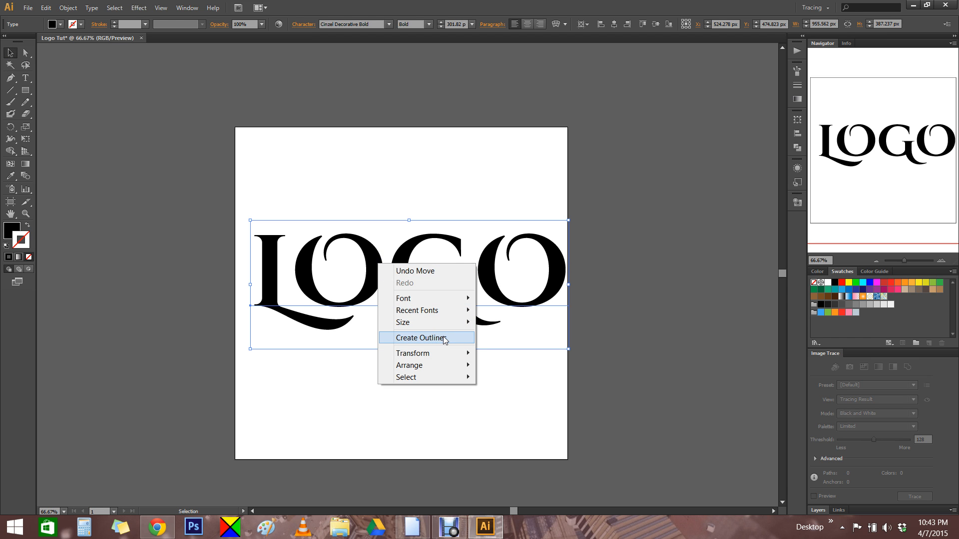
click(362, 220)
key(t)
click(392, 276)
double_click(438, 284)
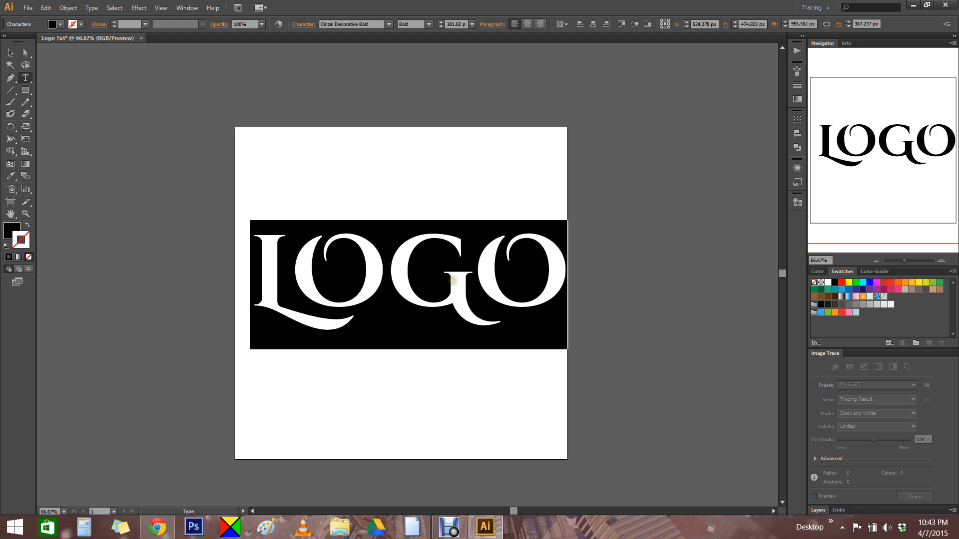
text(H)
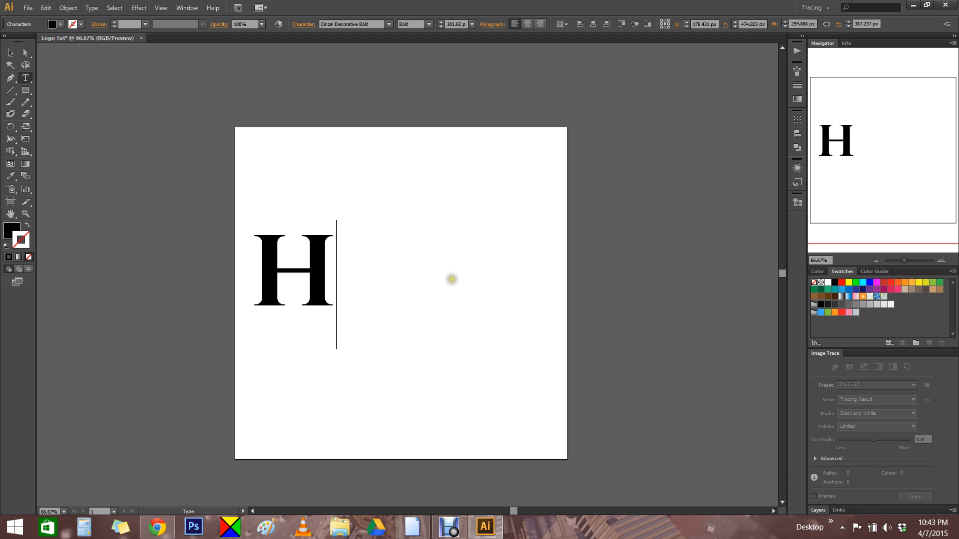
key(ctrl+z)
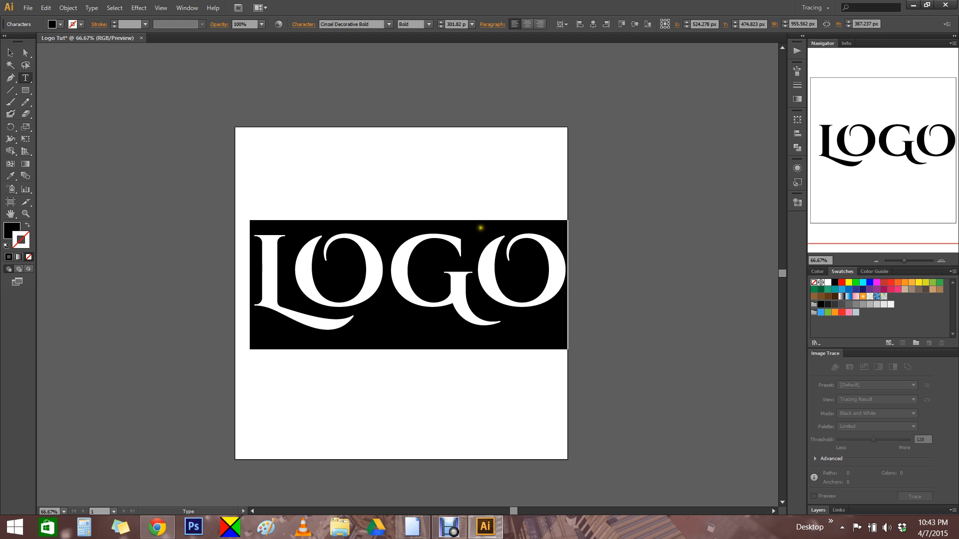
click(7, 54)
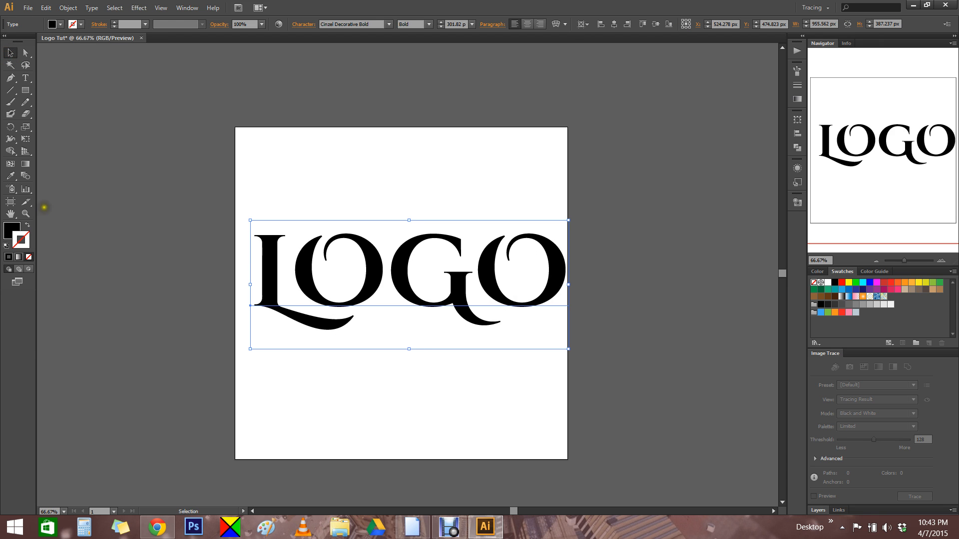
- Draw a black rectangle about 198 by 162 px above the LOGO text, and undo it
click(25, 90)
drag(335, 159, 401, 212)
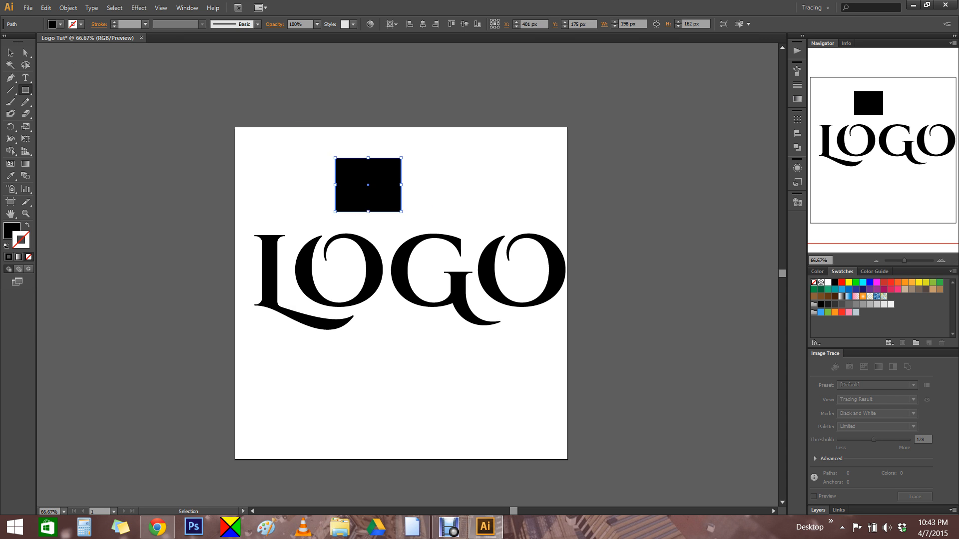
key(ctrl+z)
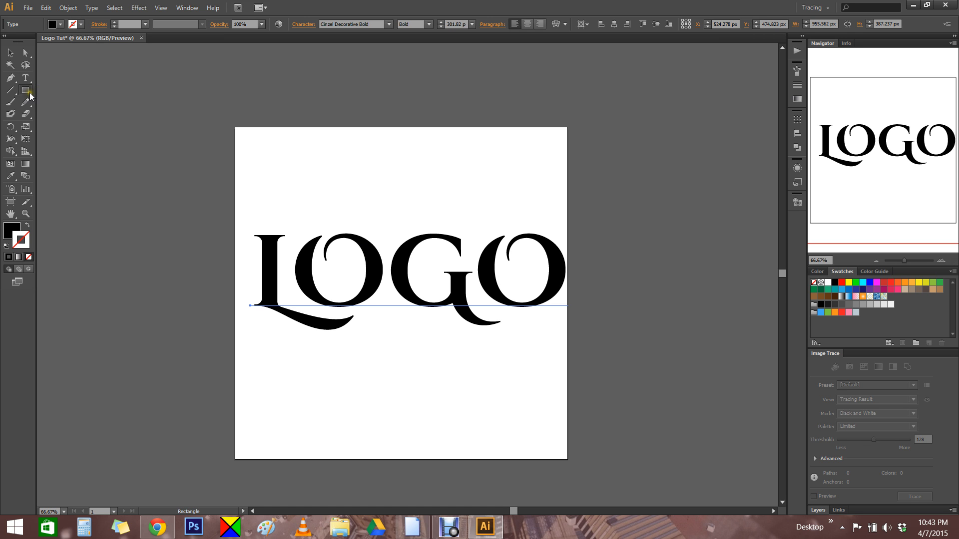
- Convert the LOGO text to outlines and ready the resulting group for moving
right_click(372, 250)
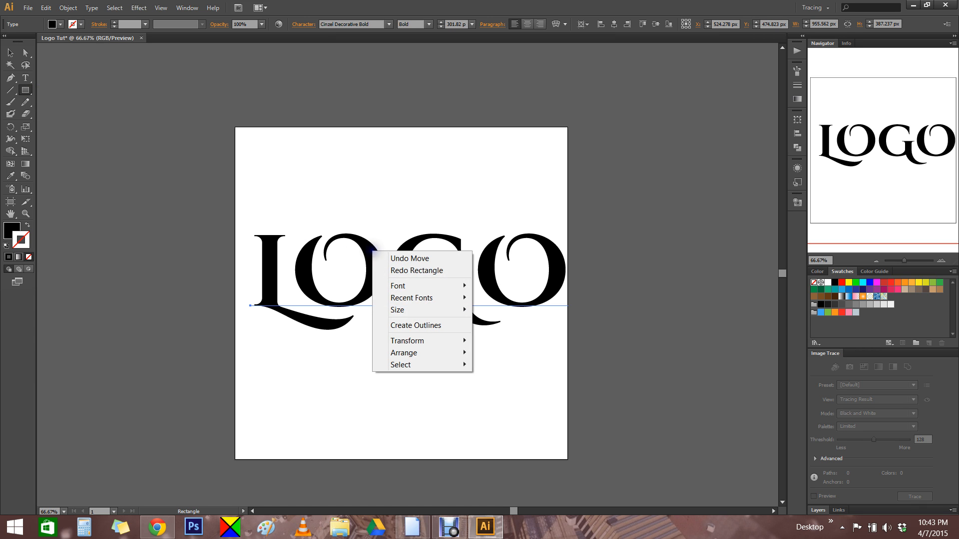
click(430, 325)
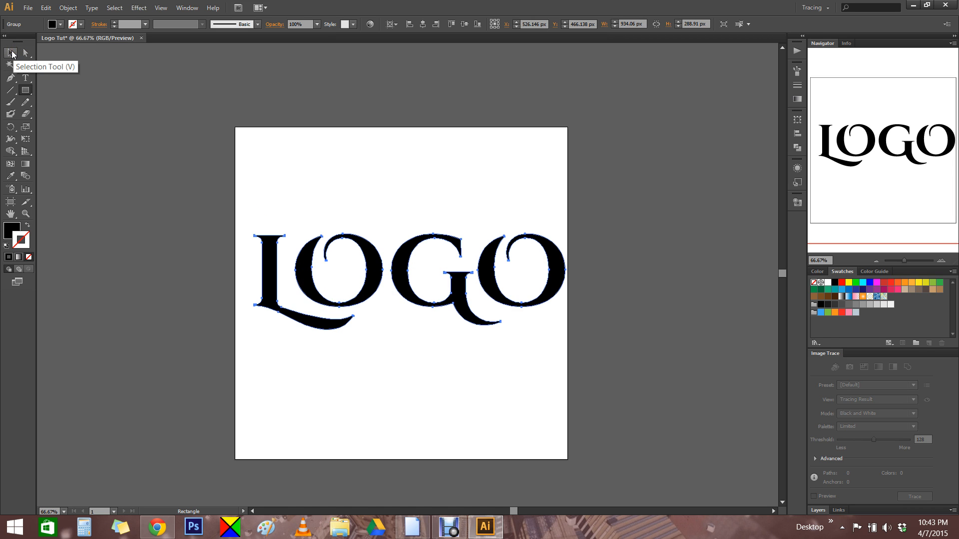
click(11, 53)
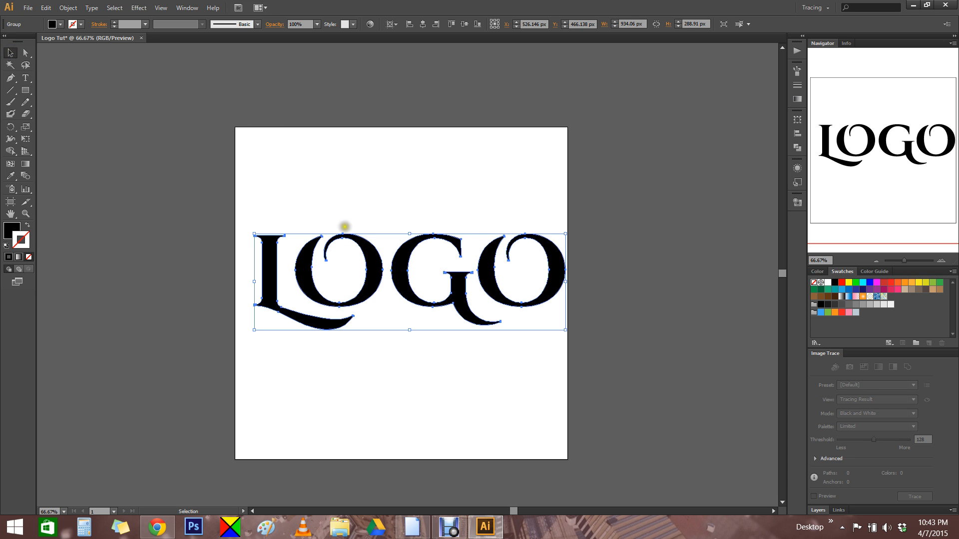
- Move the outlined LOGO group to about X 486 px, Y 460 px and deselect it
drag(402, 266, 387, 263)
click(414, 200)
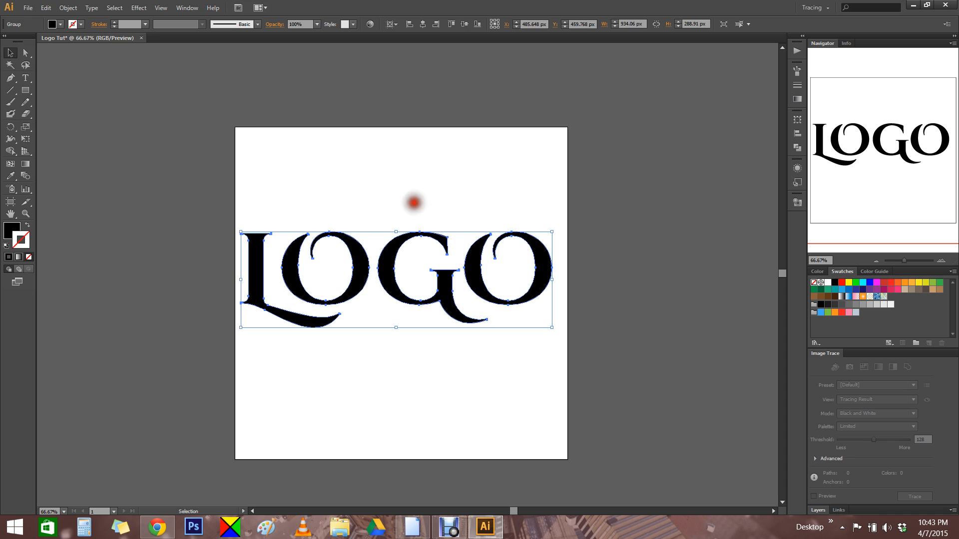
click(426, 237)
click(422, 198)
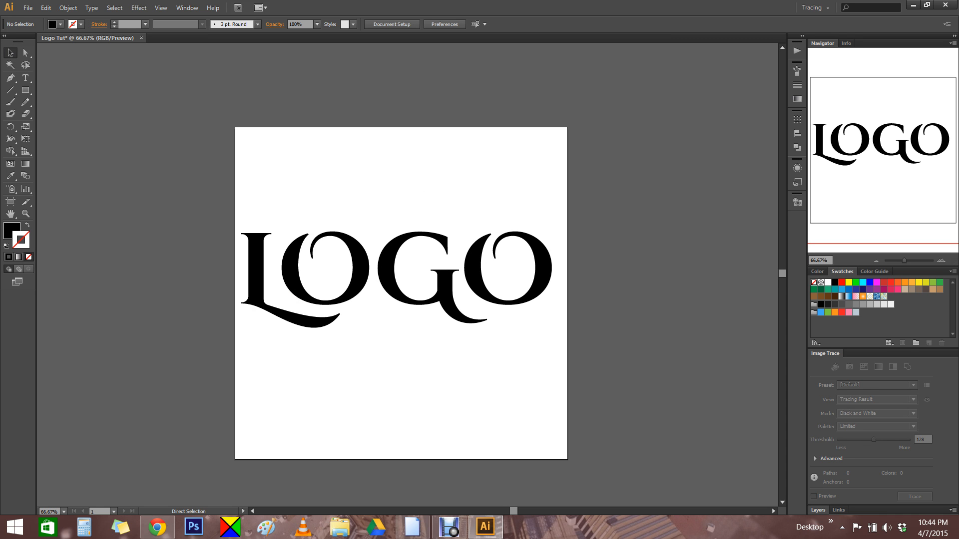
- Switch to outline view and directly select the path of the G to show the anchor points along its top curves
key(ctrl+y)
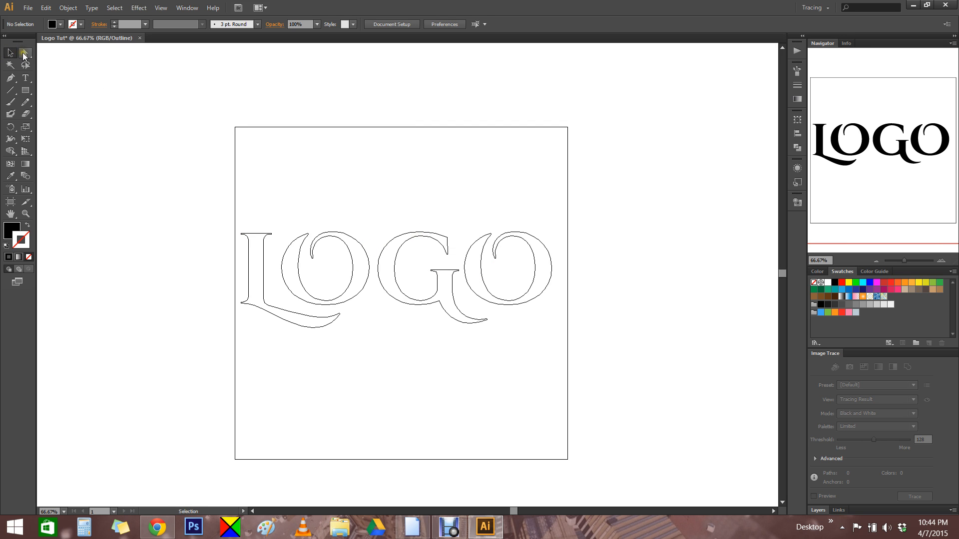
click(25, 52)
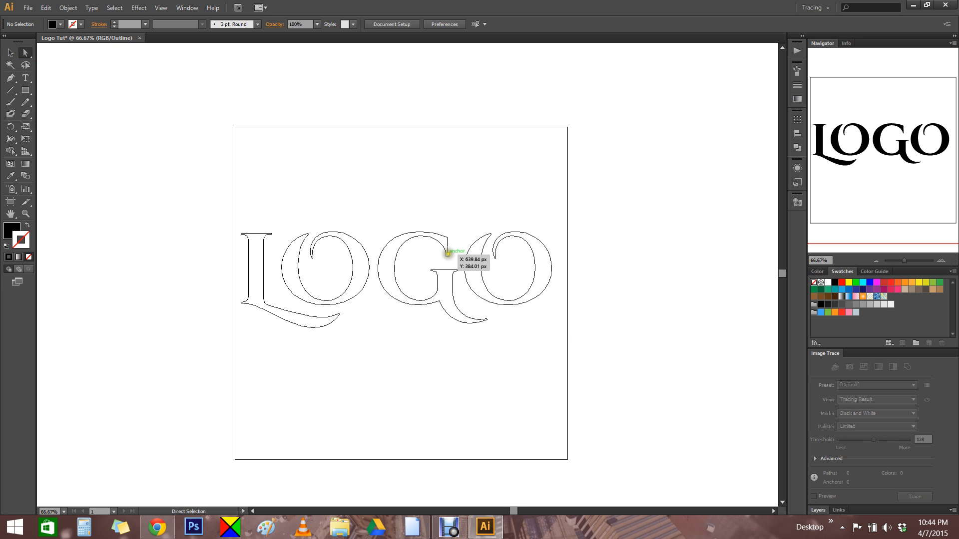
click(427, 241)
click(413, 270)
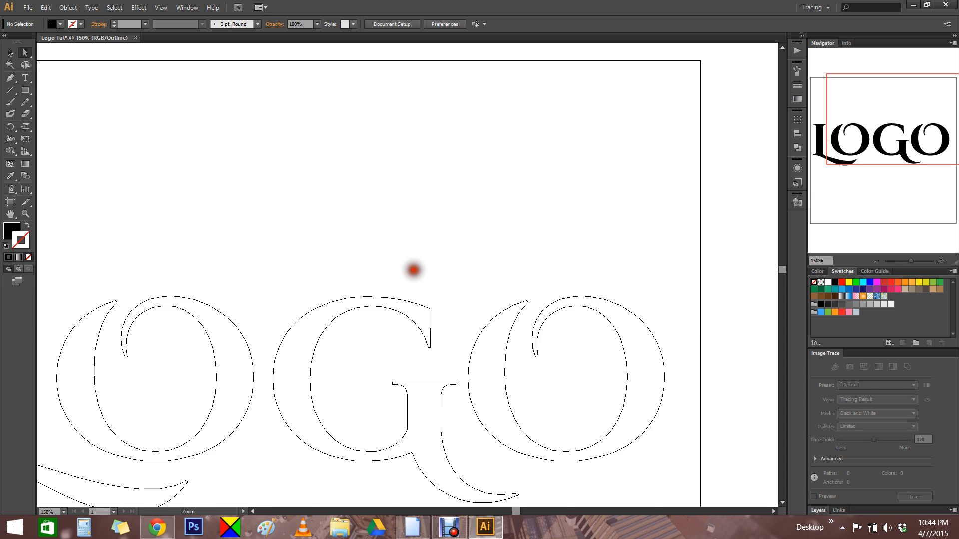
click(414, 271)
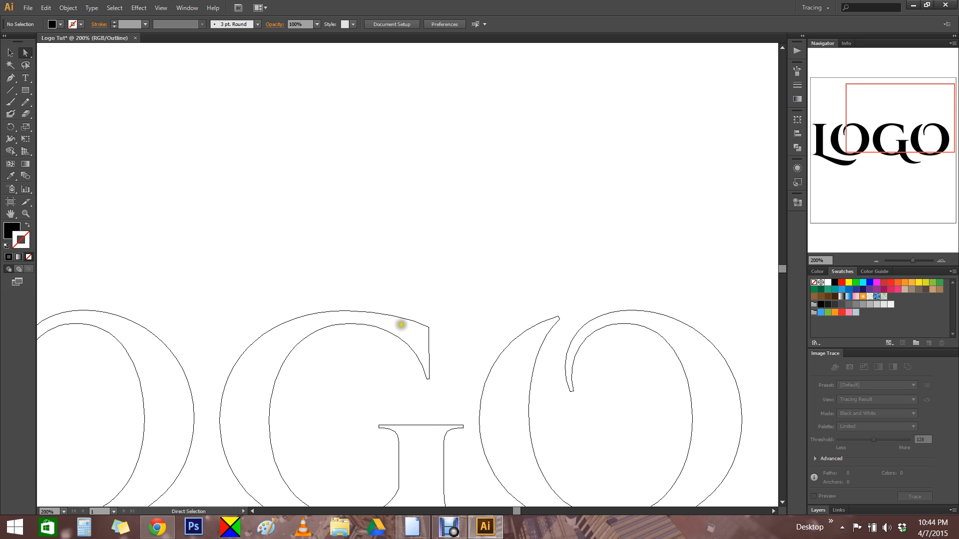
click(400, 313)
click(344, 311)
click(349, 323)
click(430, 289)
click(411, 277)
click(398, 256)
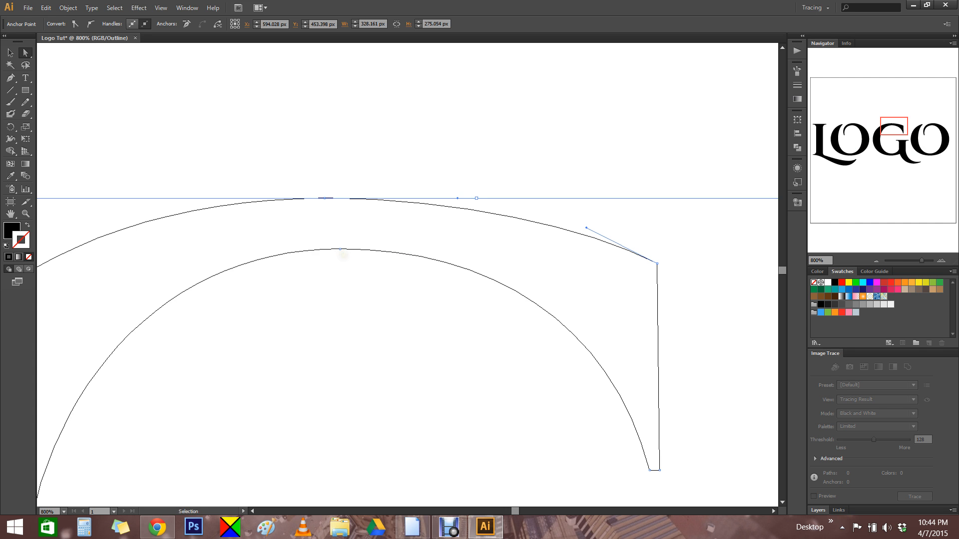
- Lower the anchor at the top of the G's inner curve to about Y 361 px and return to preview view
drag(342, 249, 341, 379)
ctrl+alt+click(337, 381)
ctrl+alt+click(337, 381)
ctrl+alt+click(337, 381)
ctrl+alt+click(416, 265)
ctrl+alt+click(415, 264)
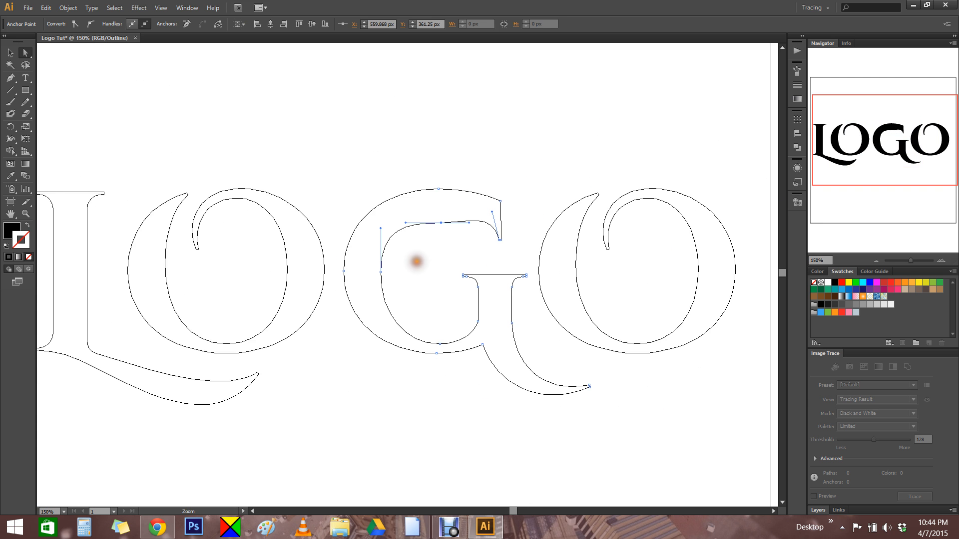
ctrl+alt+click(438, 257)
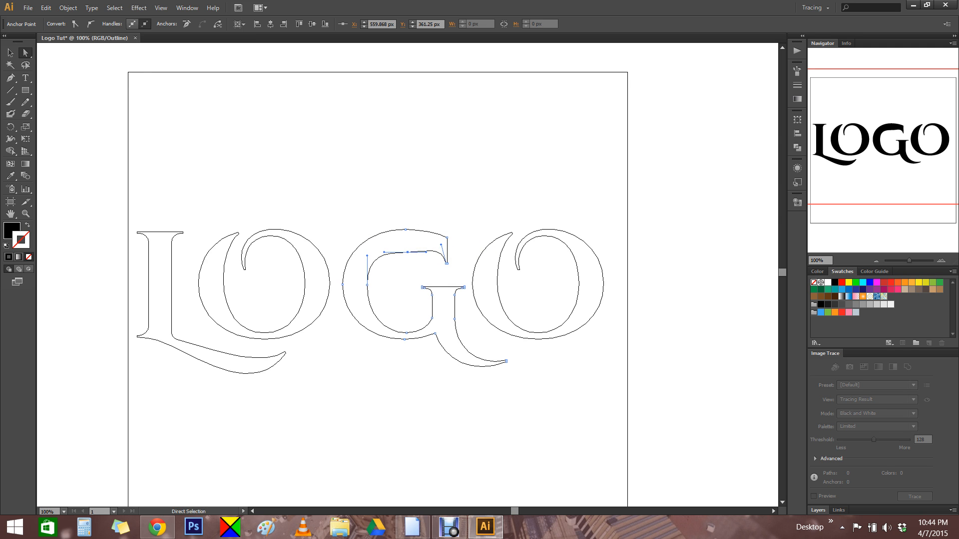
key(ctrl)
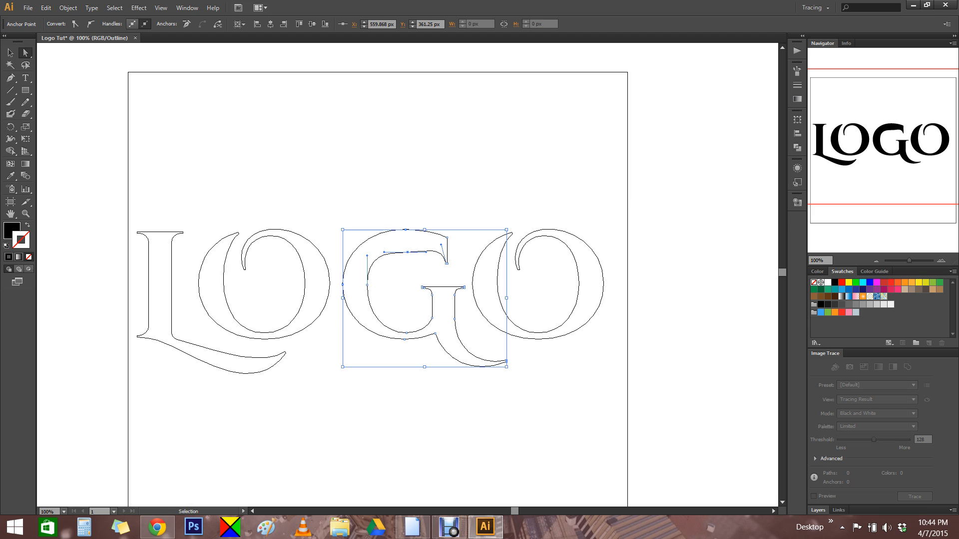
key(ctrl+y)
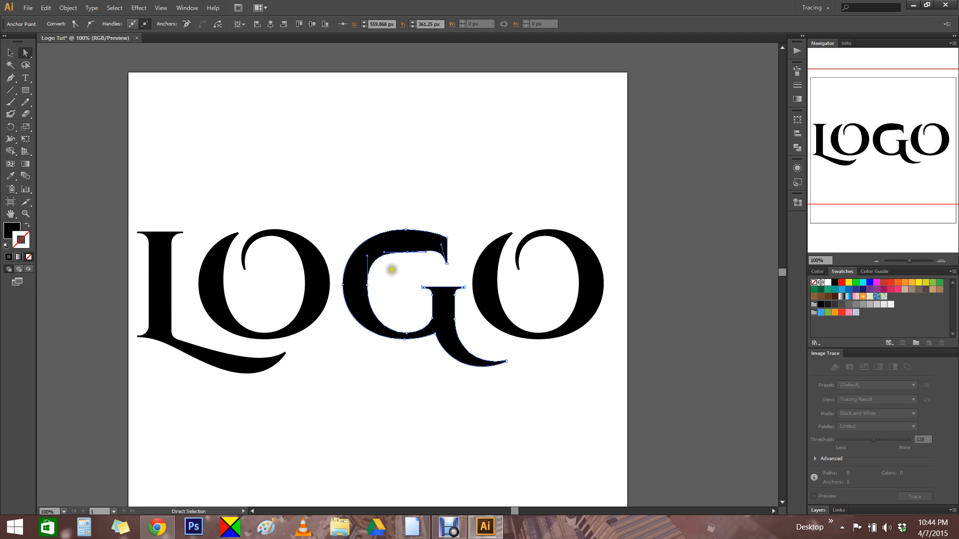
- Pull the G's inner top anchor further down to Y 433 px, undo the G's anchor edits and deselect it
drag(409, 256, 408, 287)
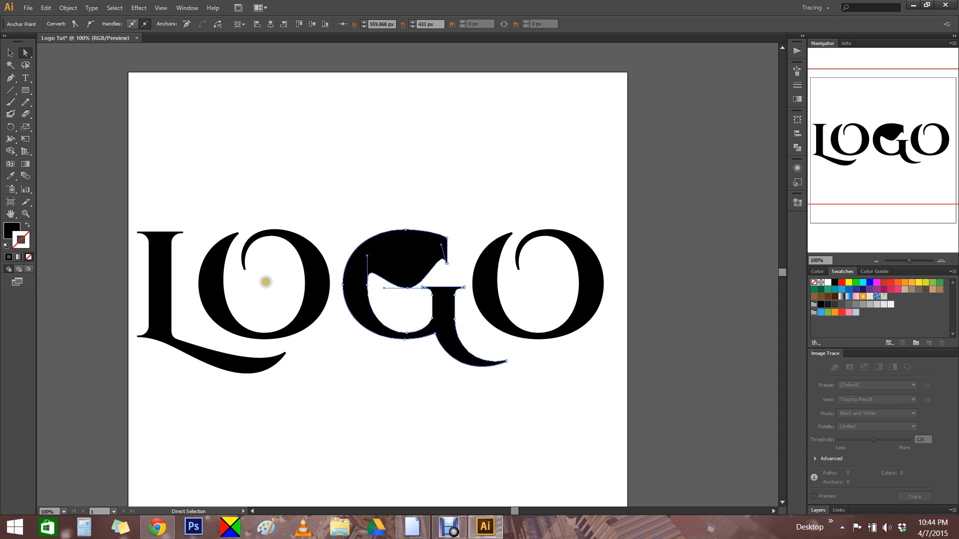
click(443, 189)
key(ctrl+z)
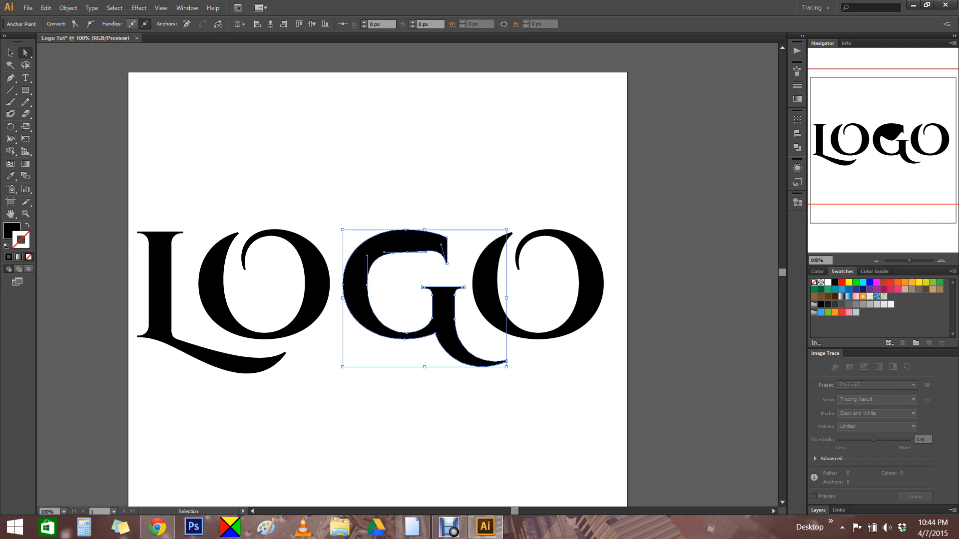
click(443, 188)
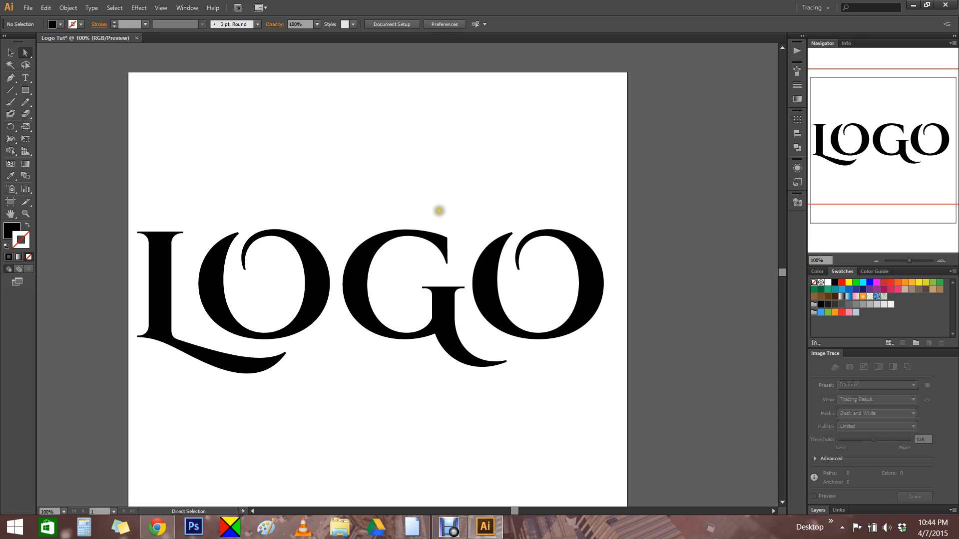
- Lower the inner anchor at the tip of the G's upper terminal to just above the crossbar
key(z)
click(442, 263)
click(443, 264)
key(a)
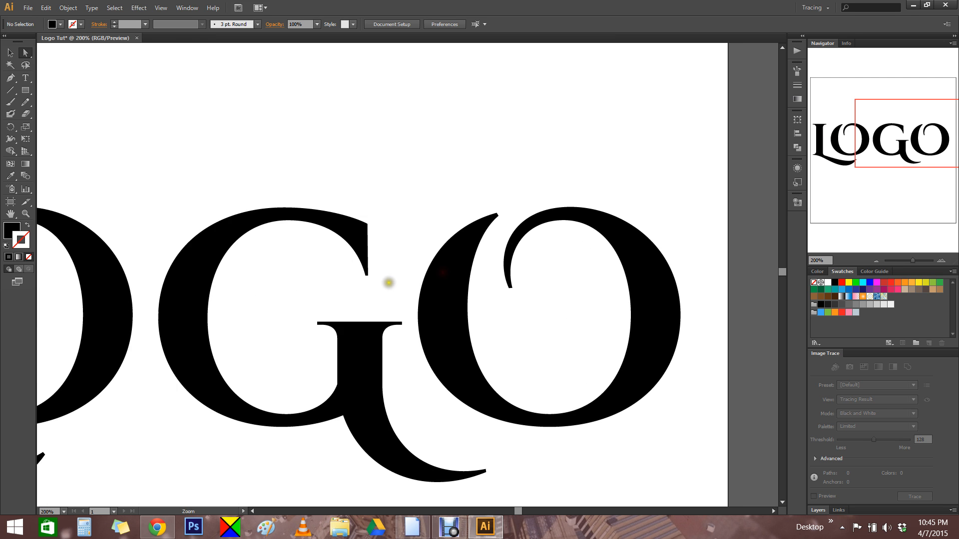
click(365, 275)
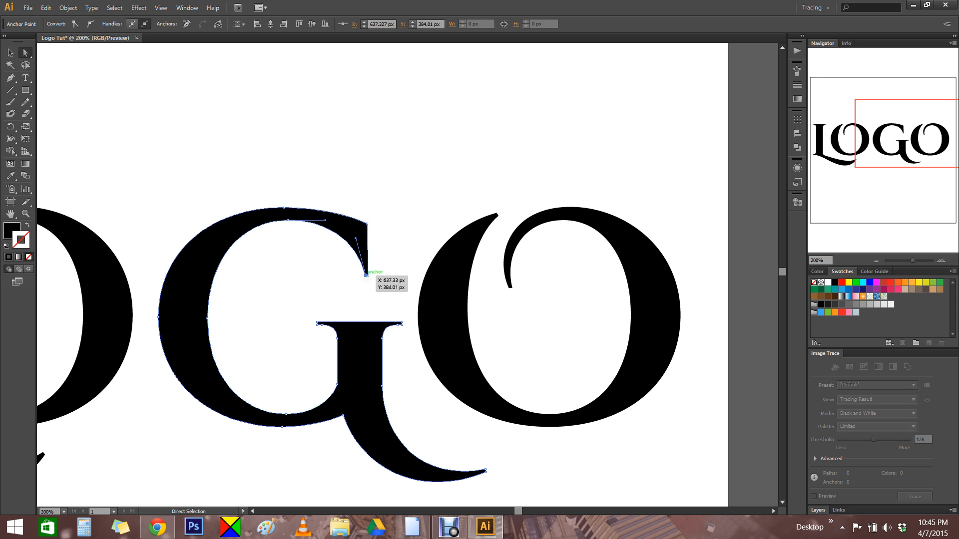
drag(366, 275, 366, 312)
- Move the outer tip anchor of the G's upper terminal up and inward to about X 626.5 px, Y 347 px, and deselect the letter
drag(369, 275, 356, 239)
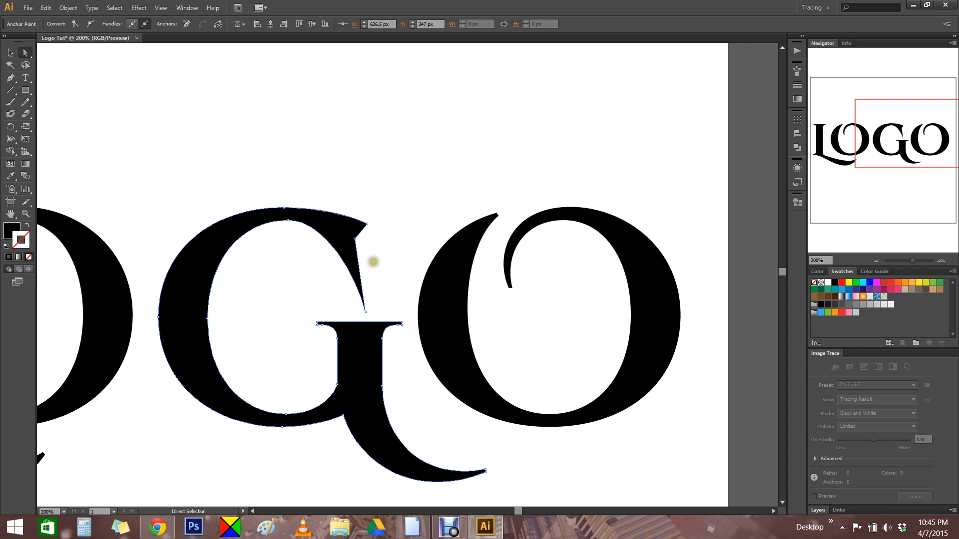
click(377, 268)
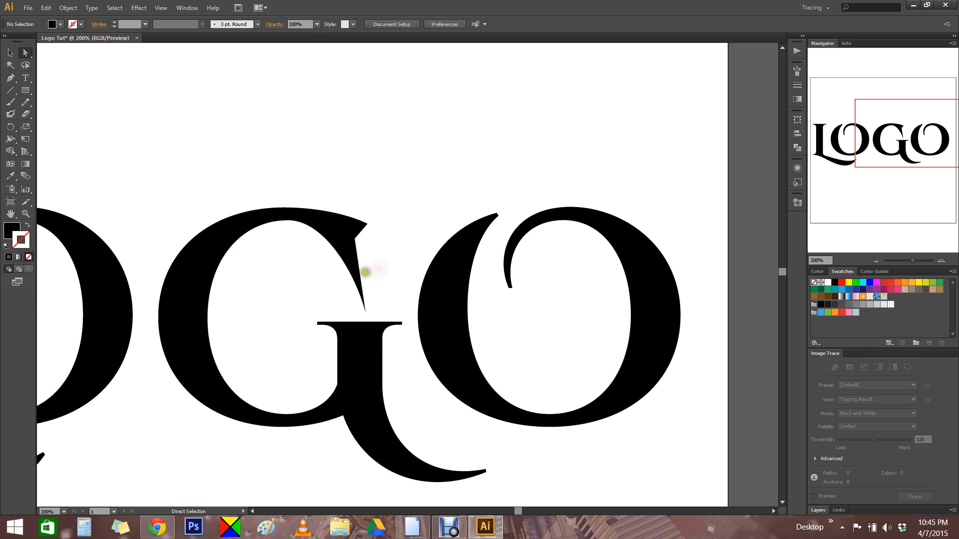
ctrl+alt+click(356, 272)
ctrl+alt+click(355, 272)
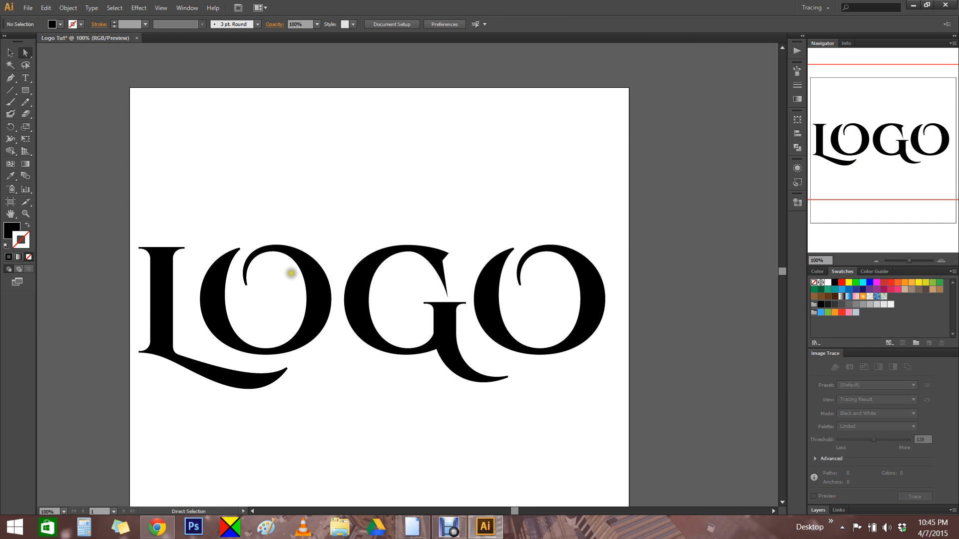
click(407, 212)
- Directly select the first O and set its fill to the blue 0003eb
click(306, 281)
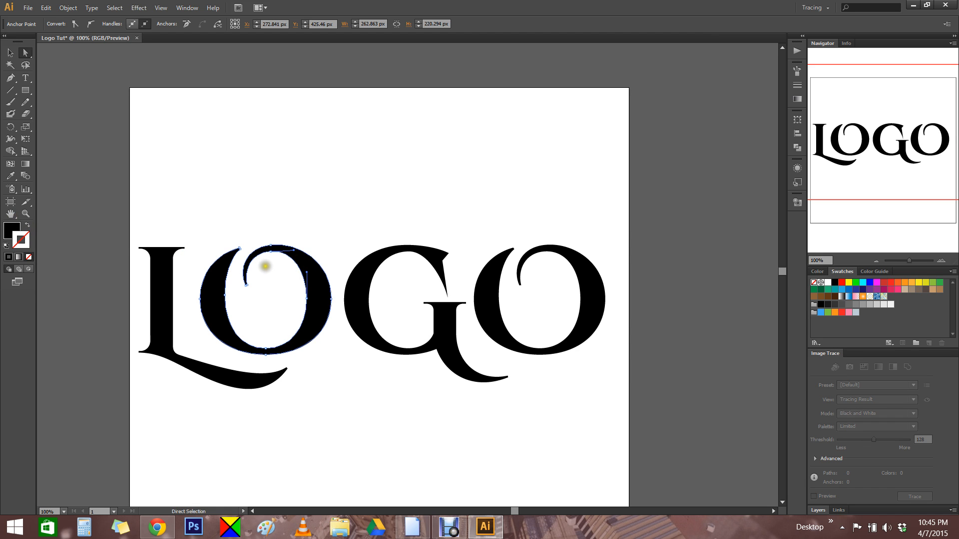
click(10, 229)
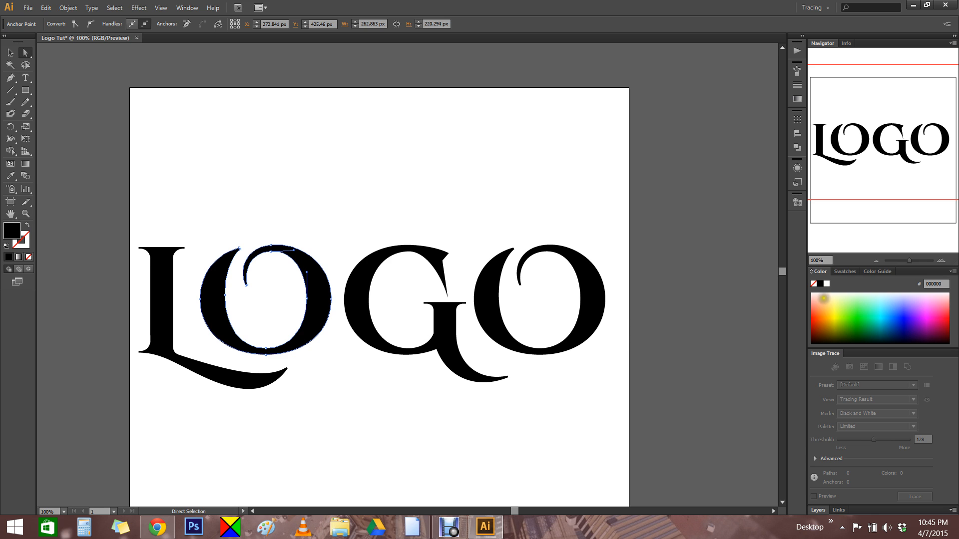
click(838, 322)
click(901, 323)
click(927, 326)
drag(926, 326, 890, 307)
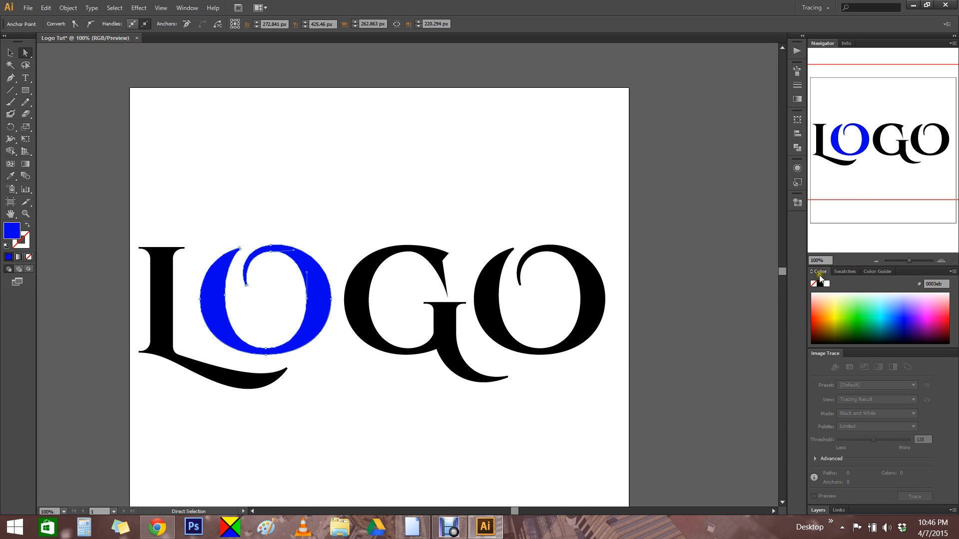
- Try red and purple swatches on the first O, and set its fill to the orange swatch
click(848, 274)
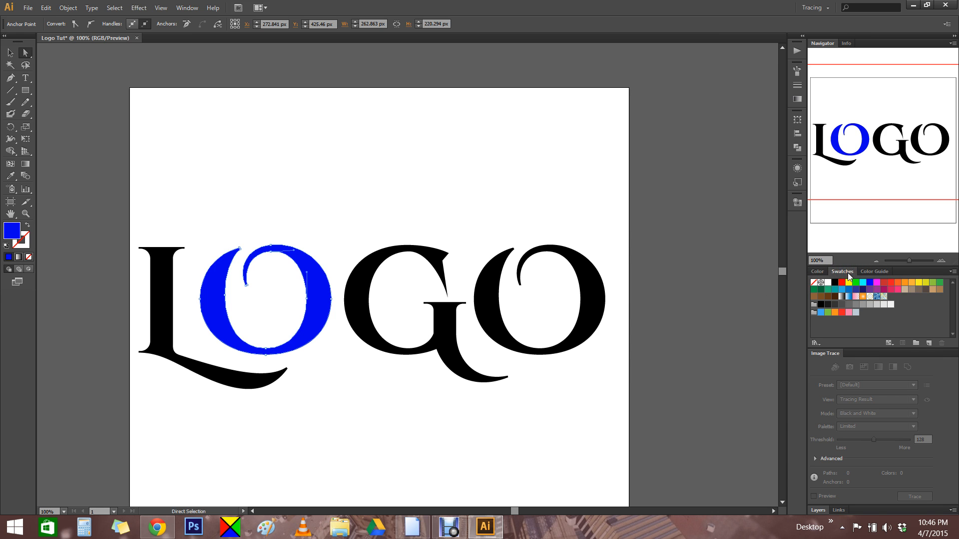
click(842, 283)
click(876, 289)
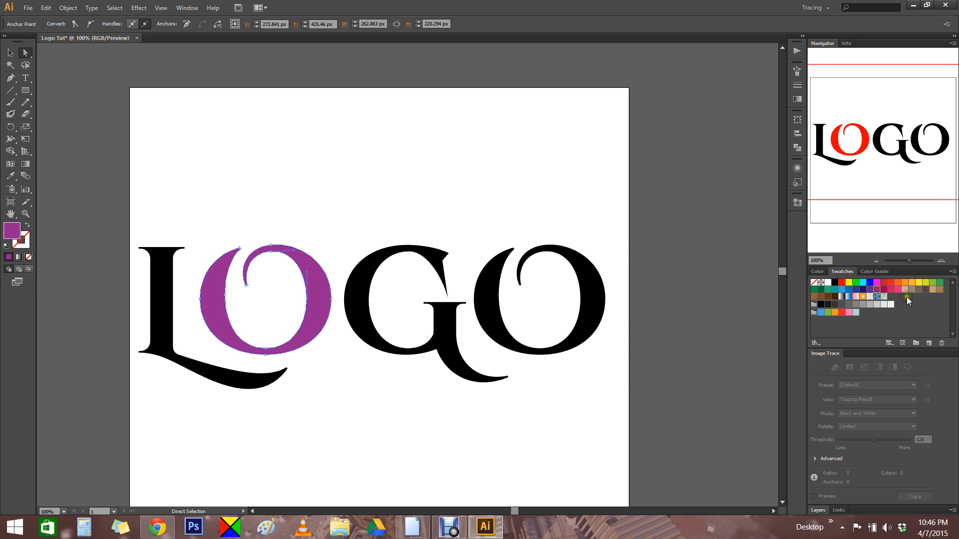
click(905, 283)
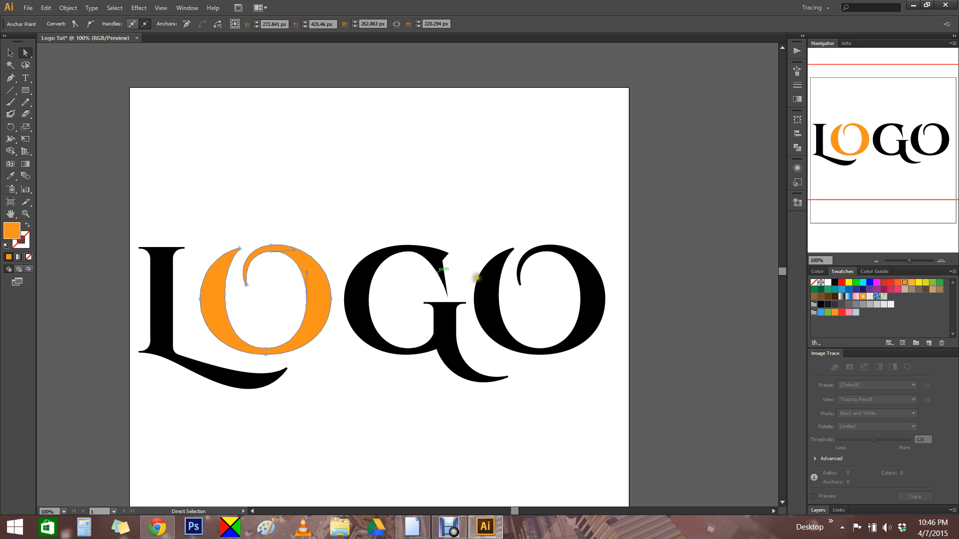
- Change the first O's fill to the muted tan a58565 with the Color Picker
double_click(10, 231)
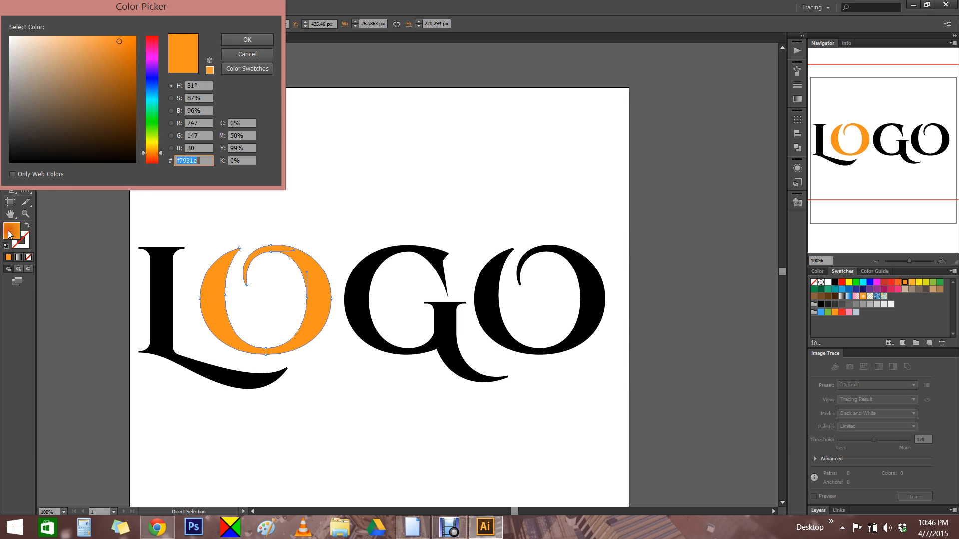
mouse_move(73, 129)
mouse_down()
mouse_move(20, 105)
mouse_move(45, 127)
mouse_move(58, 81)
mouse_up()
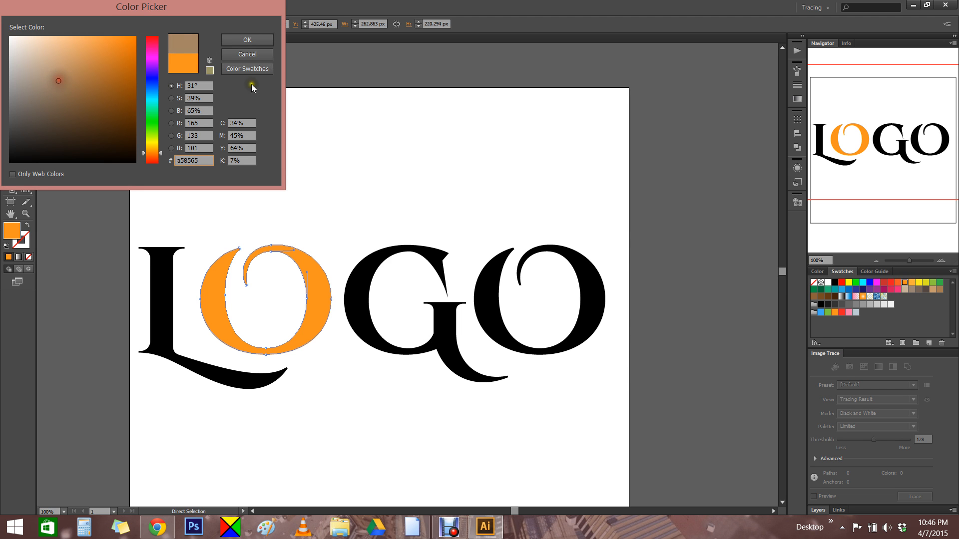
click(249, 39)
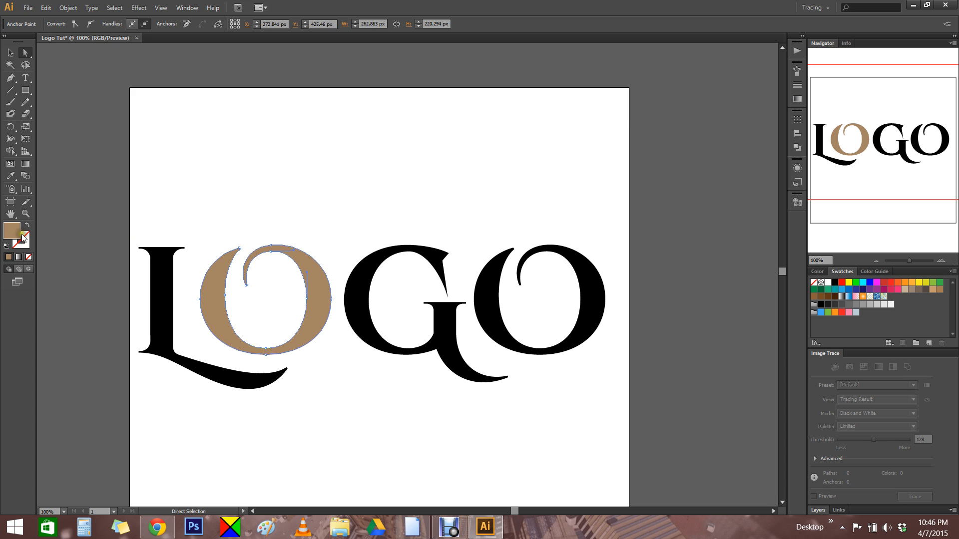
- Save the tan fill as a new swatch, apply it to the last O, and deselect
drag(15, 234, 899, 299)
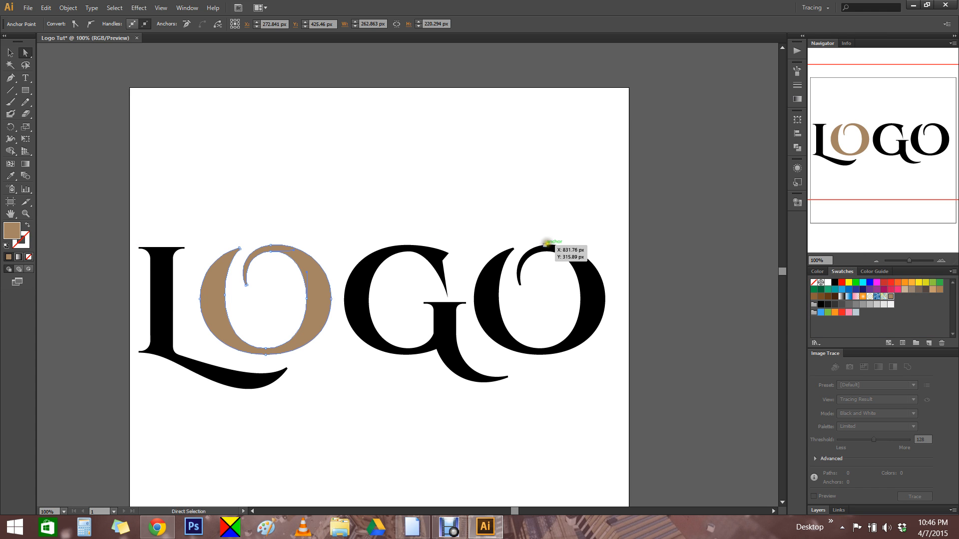
click(489, 318)
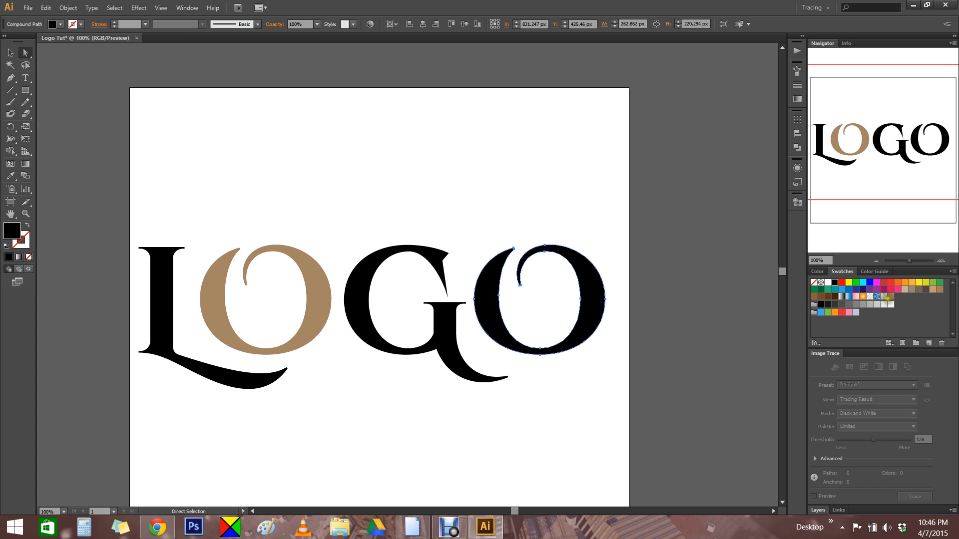
click(891, 296)
click(564, 222)
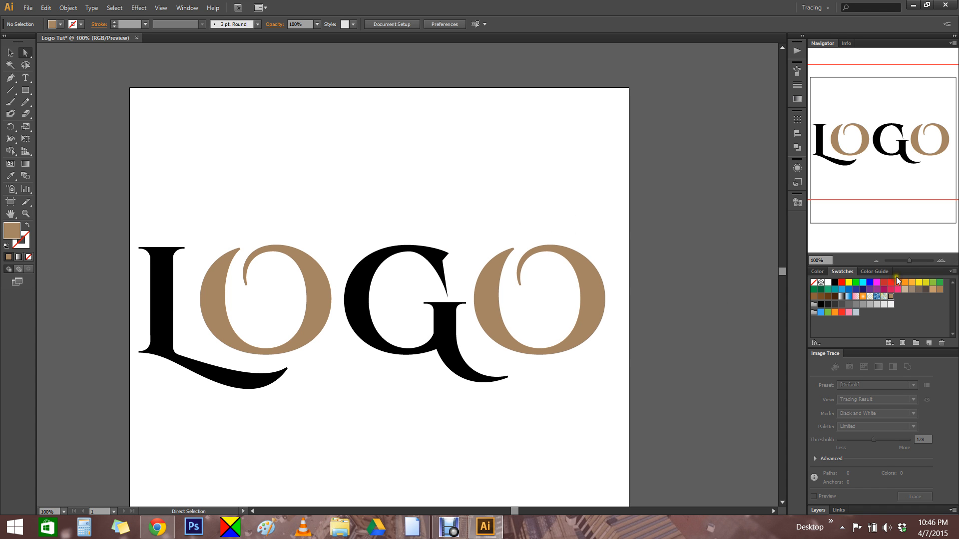
- Try several fill colours such as violet 4800cd and pink ff09be from the color spectrum with nothing selected, and briefly select the last O
click(817, 272)
click(867, 321)
click(883, 322)
click(886, 313)
click(883, 319)
click(911, 323)
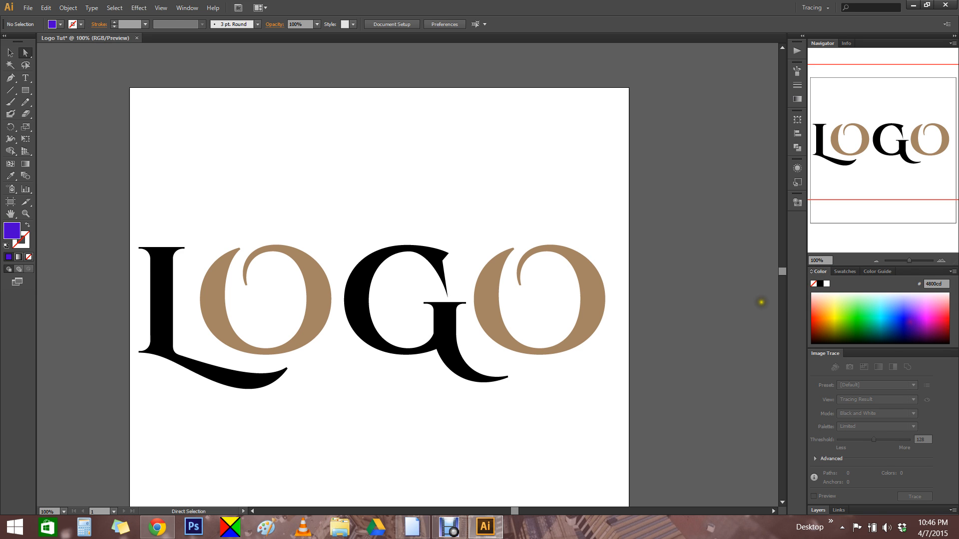
click(835, 316)
click(824, 320)
click(881, 306)
click(937, 318)
click(933, 314)
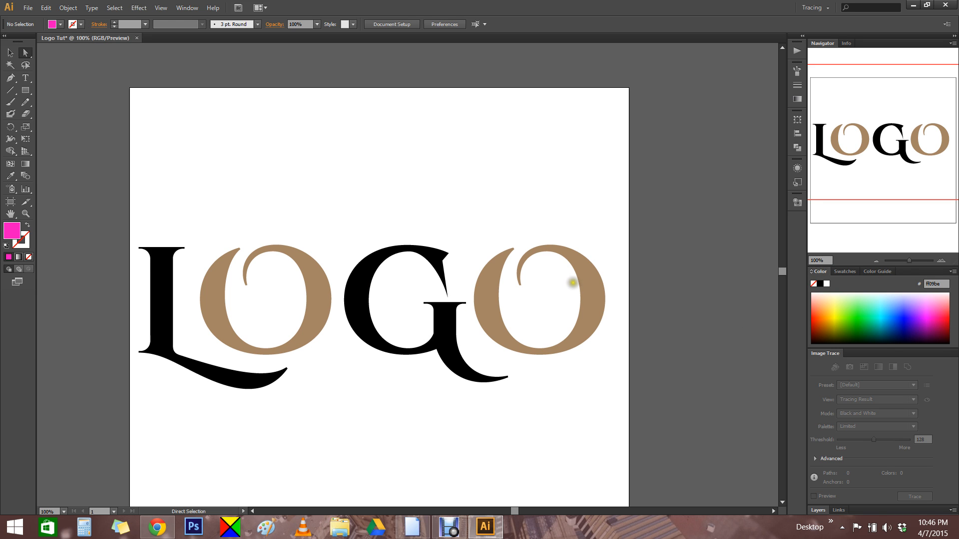
click(492, 286)
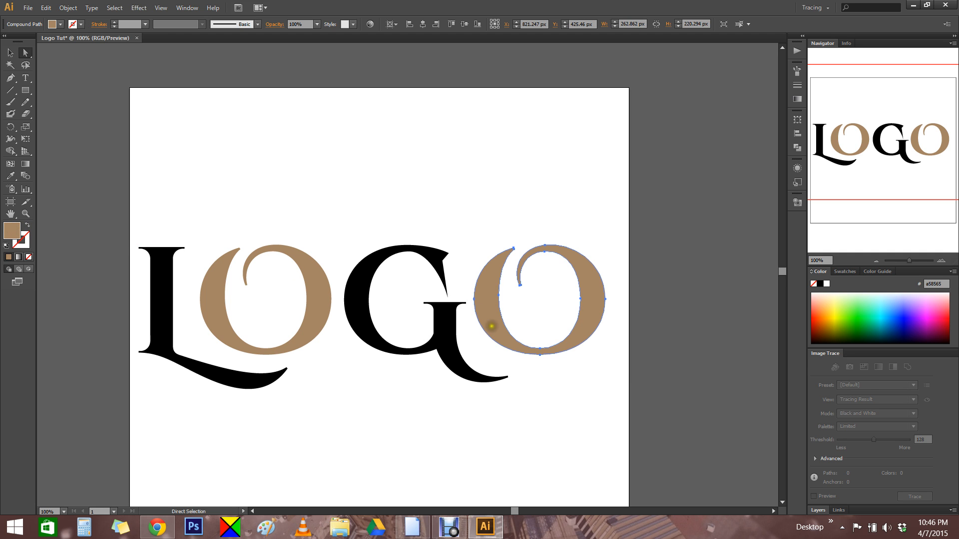
click(634, 242)
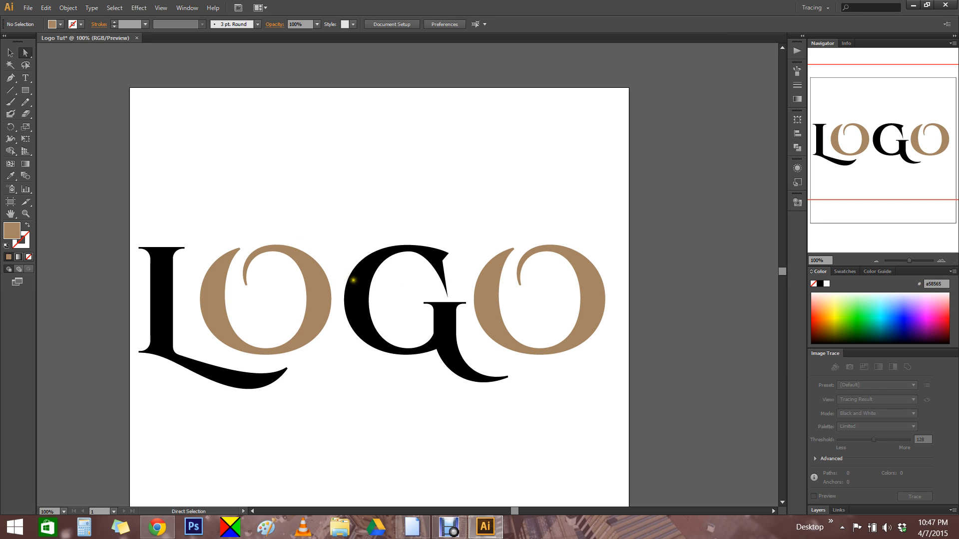
- Directly select anchor points at the top of the G and on the last O, and deselect
drag(336, 130, 408, 275)
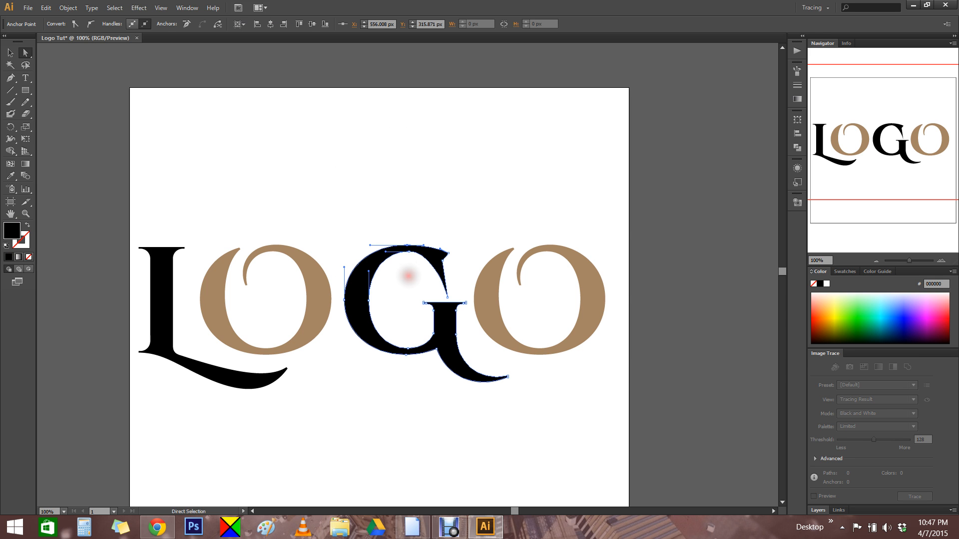
drag(505, 178, 589, 287)
click(414, 167)
- Try moving the G with the Selection tool, undo the shift of the whole LOGO group, and deselect
click(12, 54)
drag(336, 216, 347, 258)
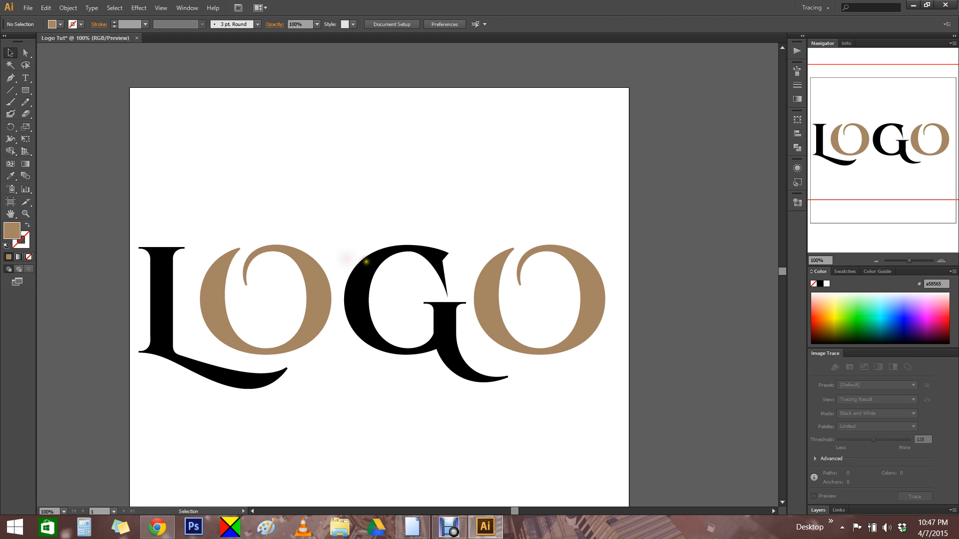
click(366, 262)
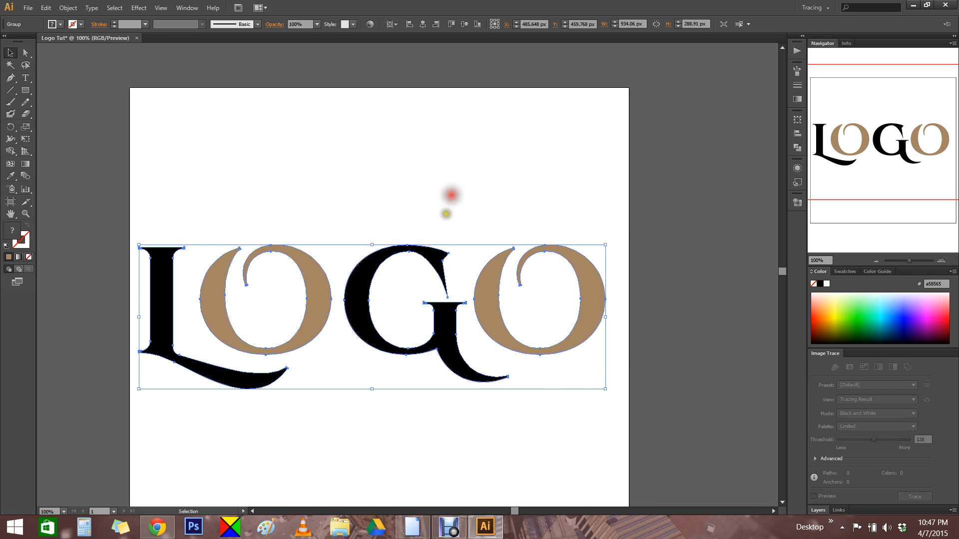
mouse_move(425, 257)
mouse_down()
mouse_move(477, 197)
mouse_move(428, 257)
mouse_up()
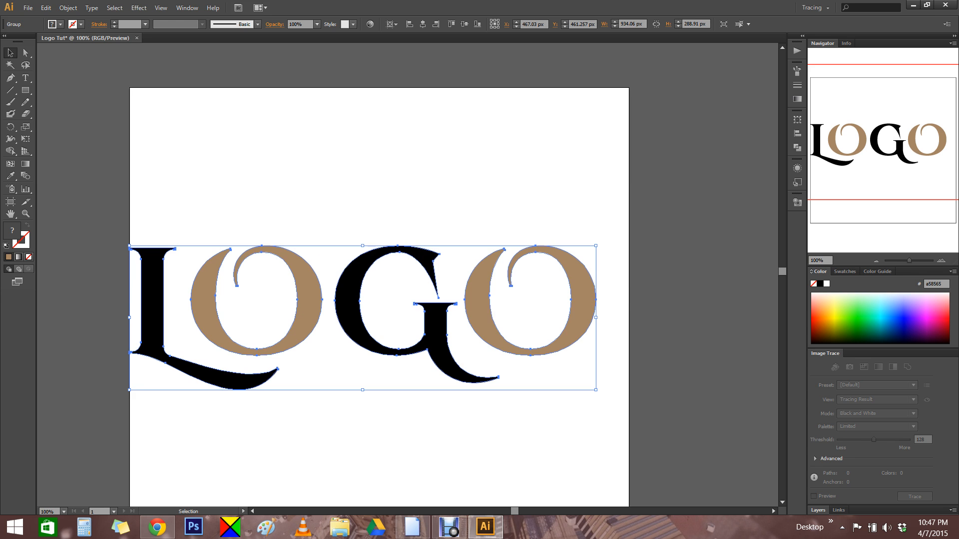
key(ctrl+z)
key(ctrl+z)
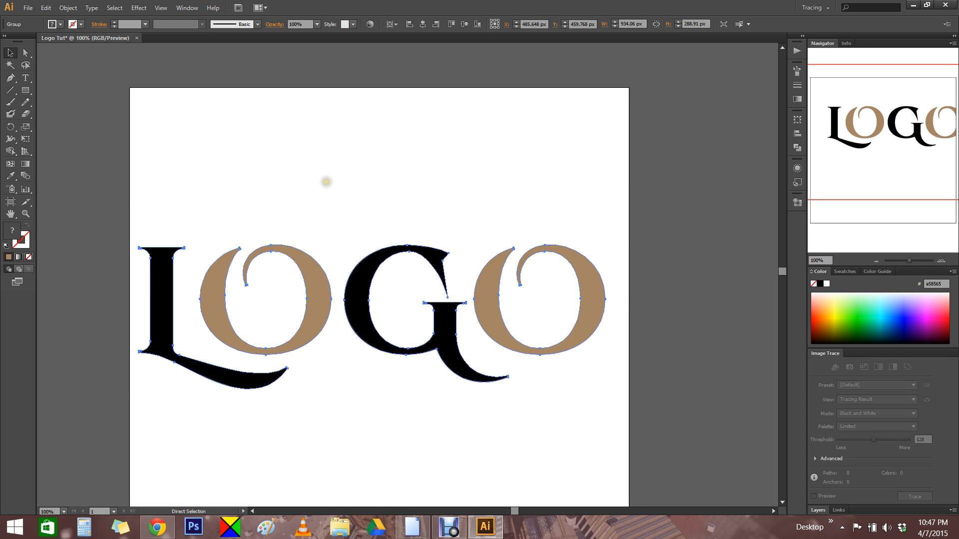
click(326, 182)
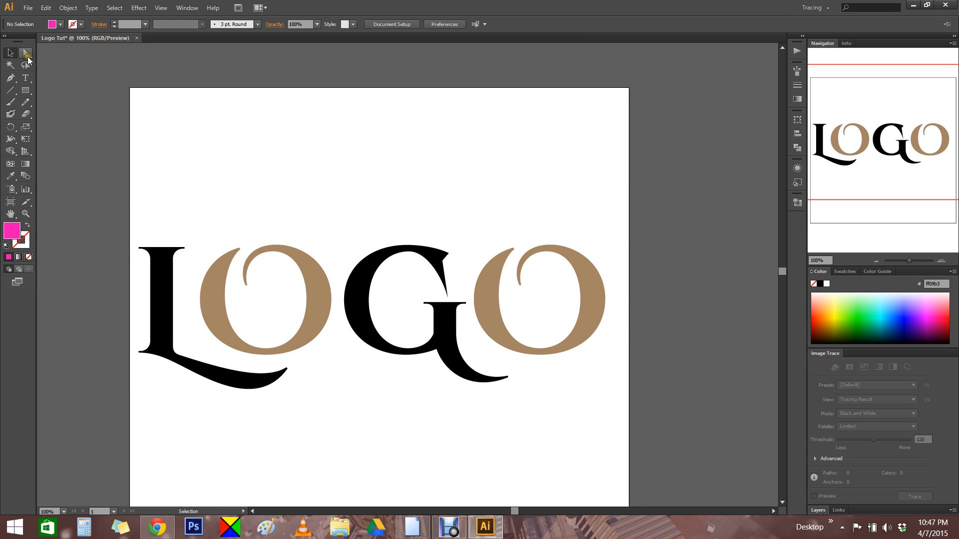
- Directly select the first O, shift it right to X 328.841 px so it overlaps the G, and deselect
click(28, 56)
click(324, 305)
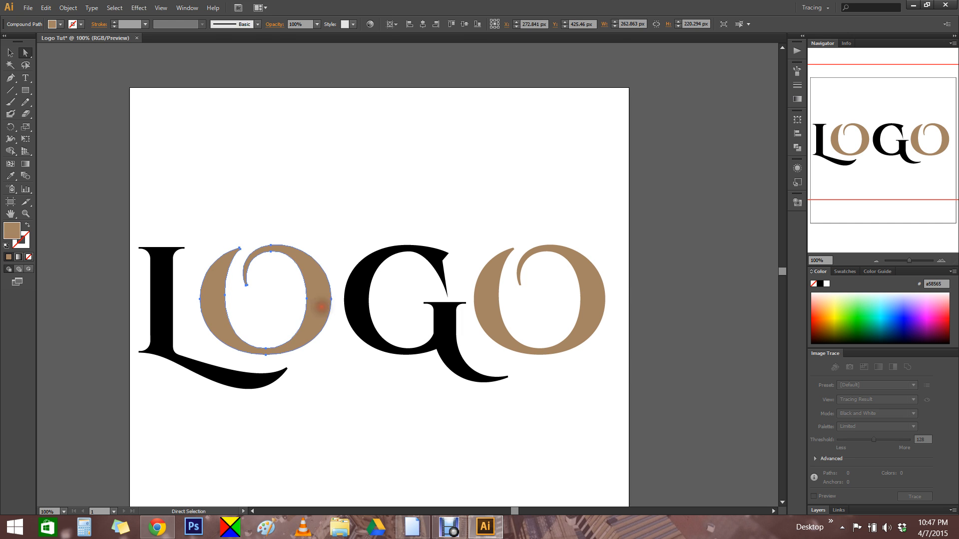
drag(313, 296, 341, 295)
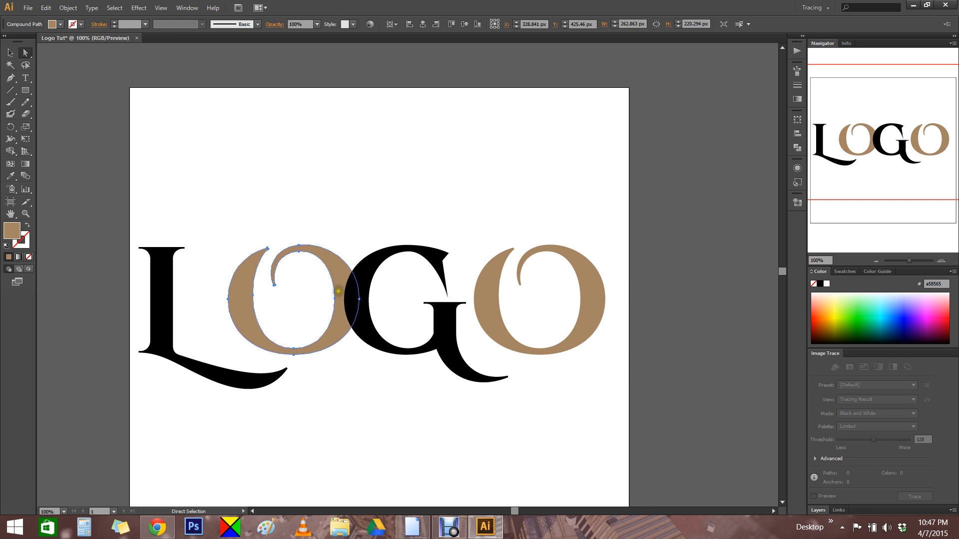
click(345, 185)
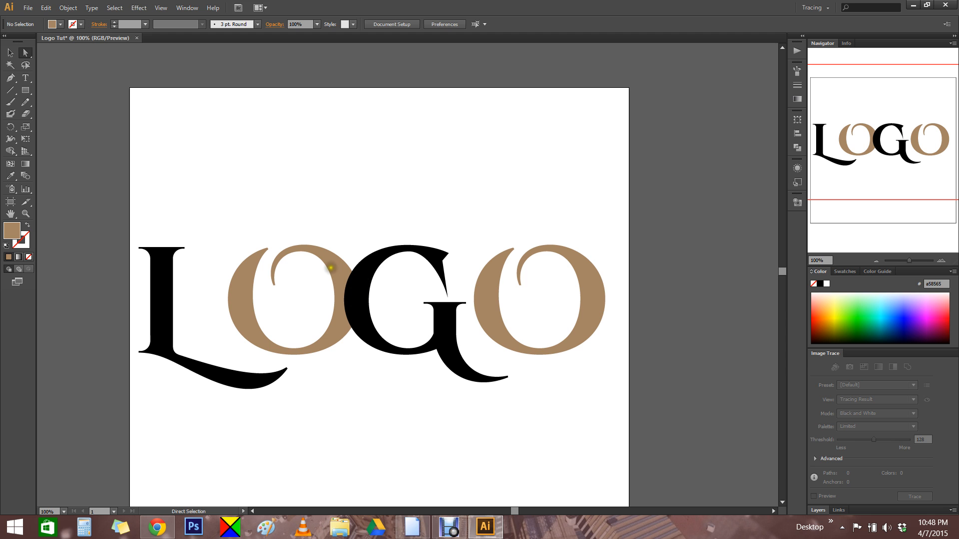
- Bring the first O to the front so it overlaps the G from above
click(328, 268)
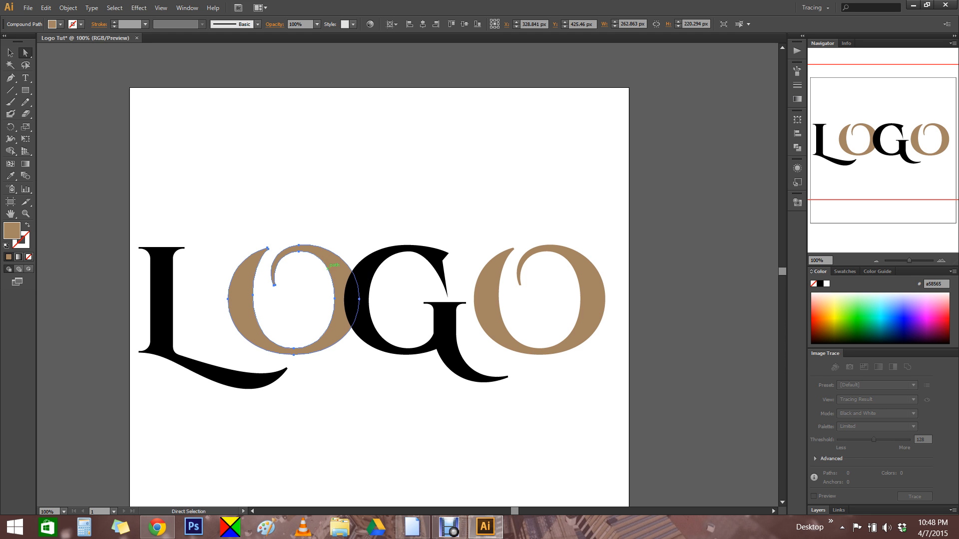
right_click(335, 267)
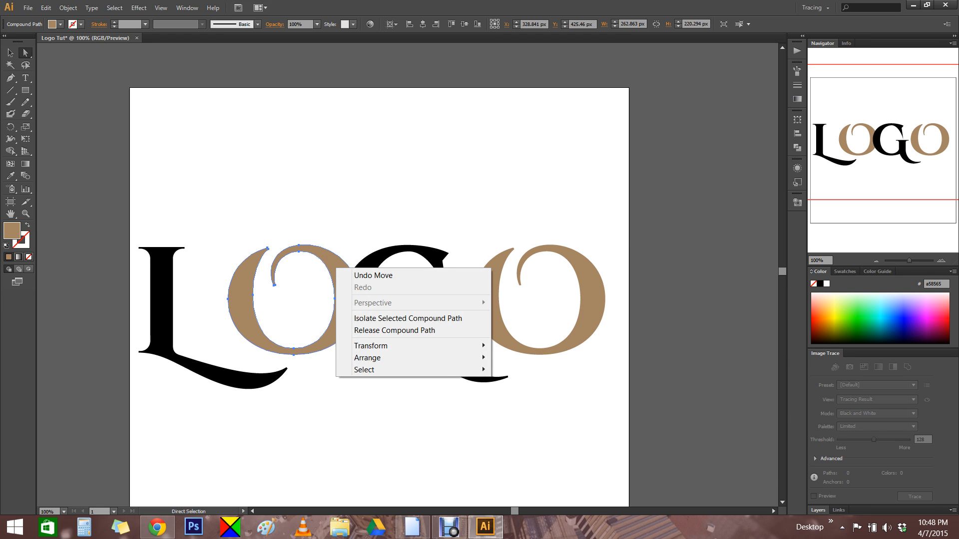
mouse_move(423, 359)
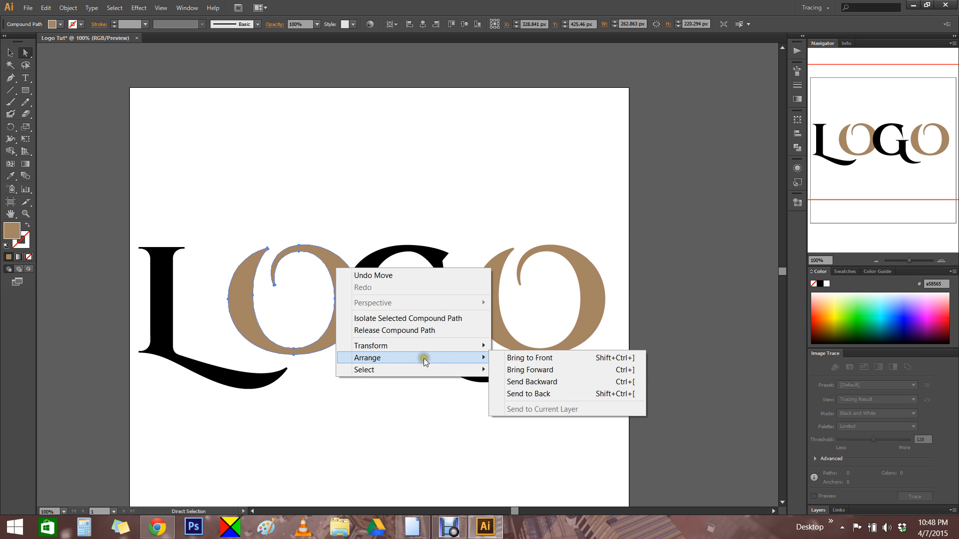
click(561, 359)
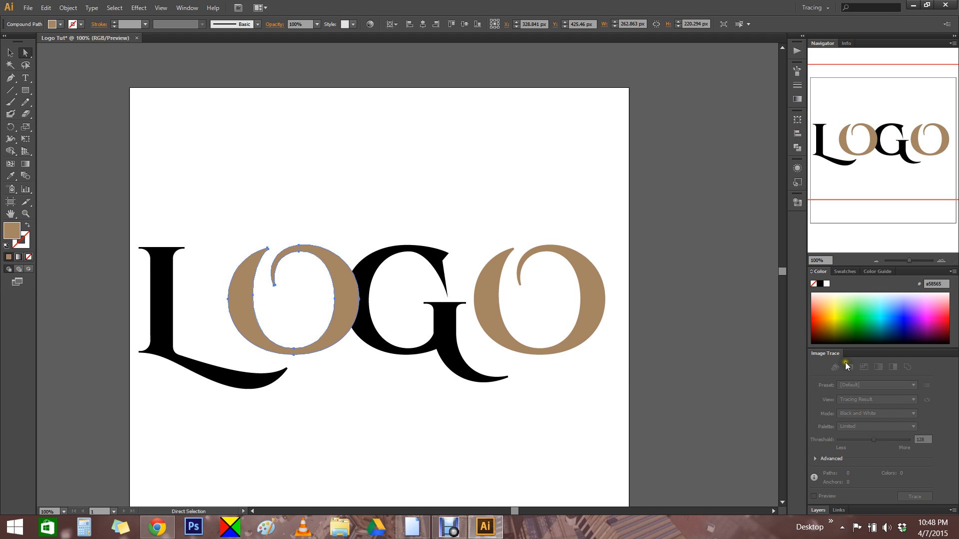
- Display the document's layers list, toggling it off and on again
click(816, 510)
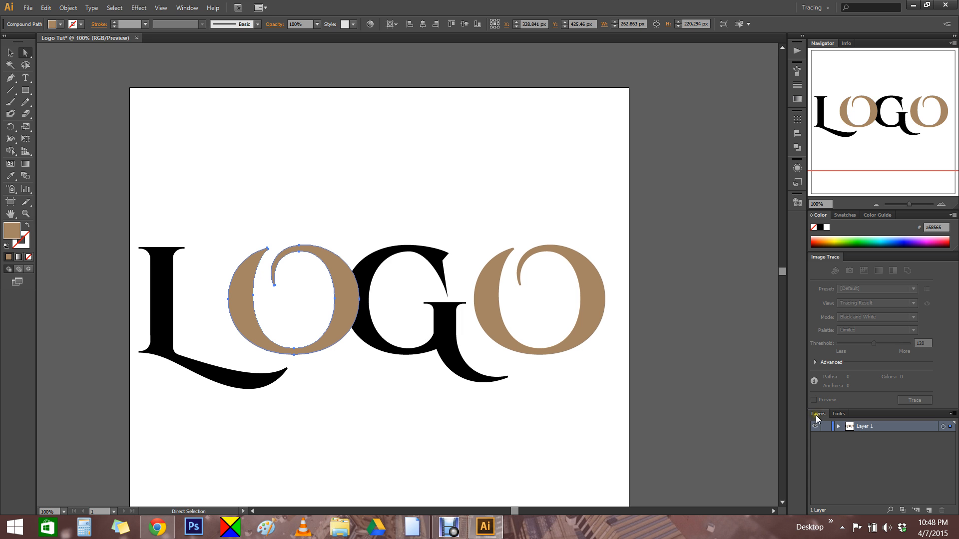
click(187, 8)
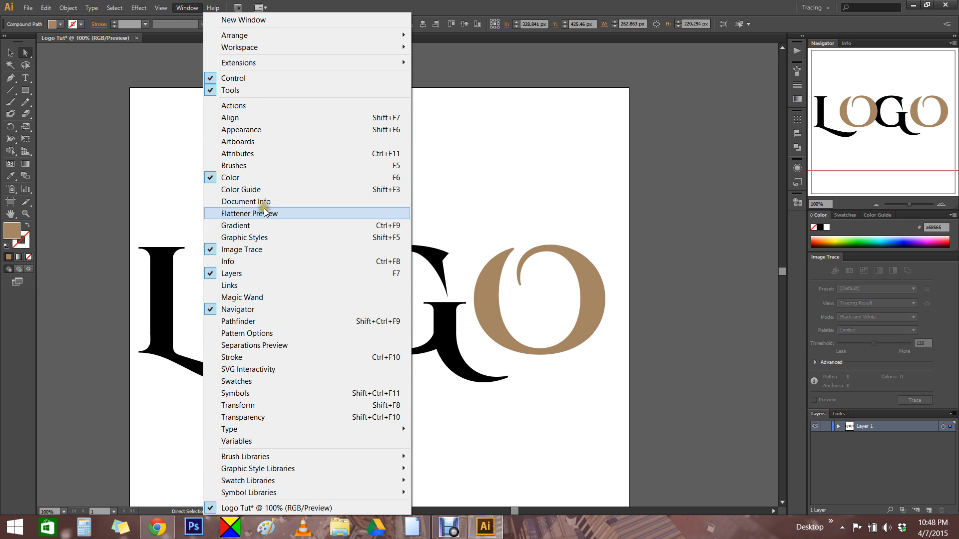
click(225, 274)
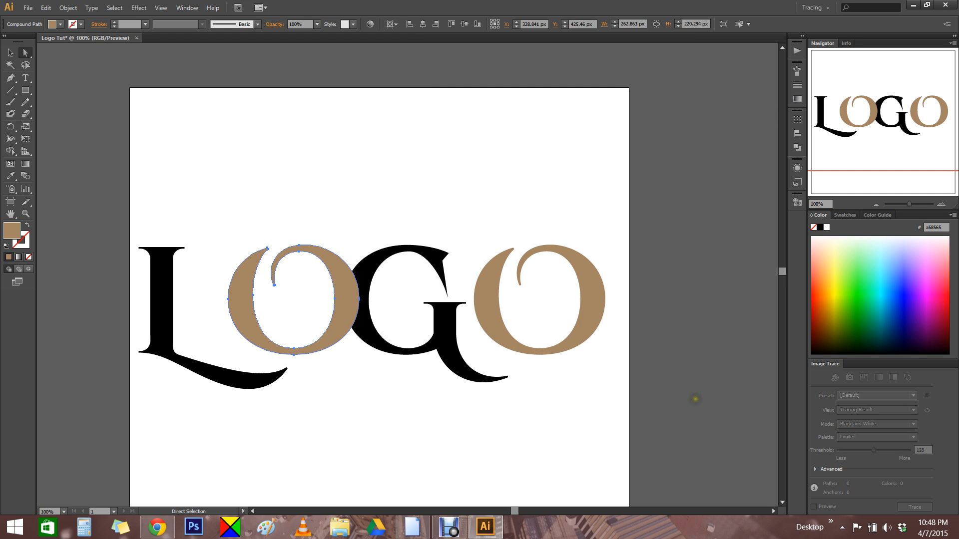
key(F7)
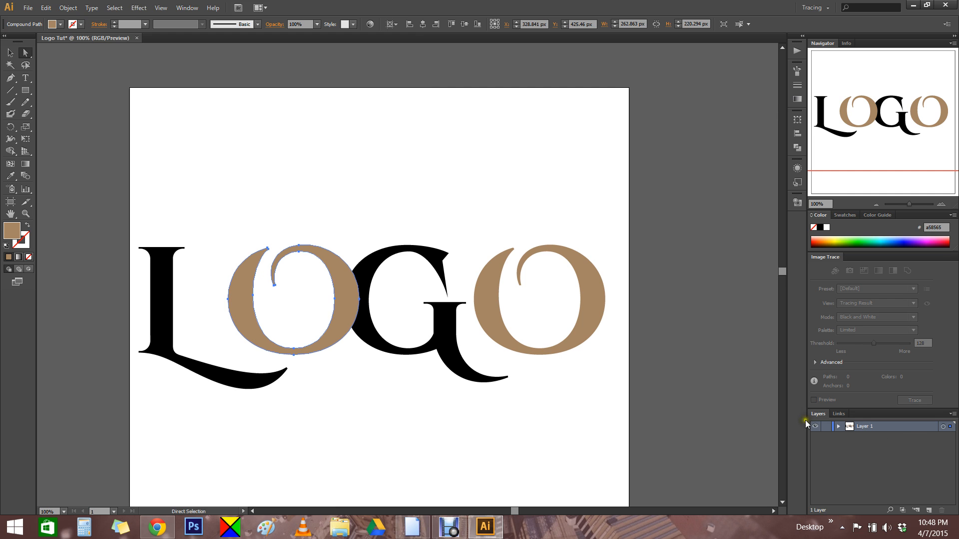
- Expand Layer 1 and its group to list the compound path of each letter
click(838, 429)
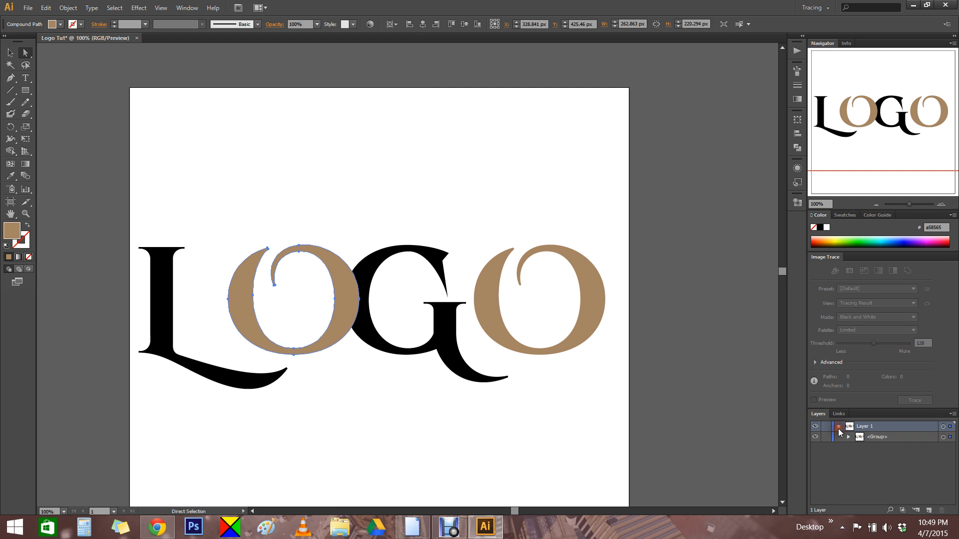
click(839, 428)
click(838, 428)
click(847, 438)
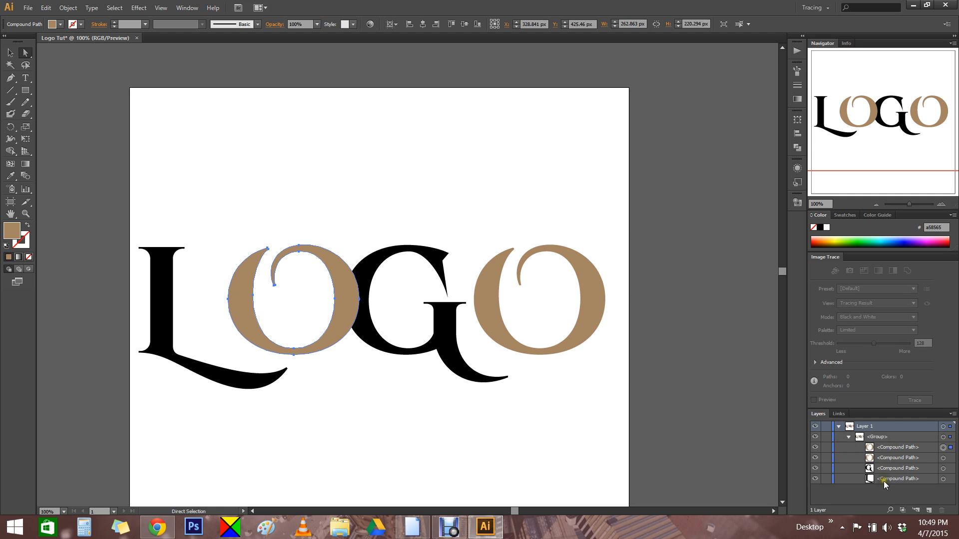
- Target the compound paths of the last O, the G, the L and the first O in the layers list to identify each letter
click(943, 458)
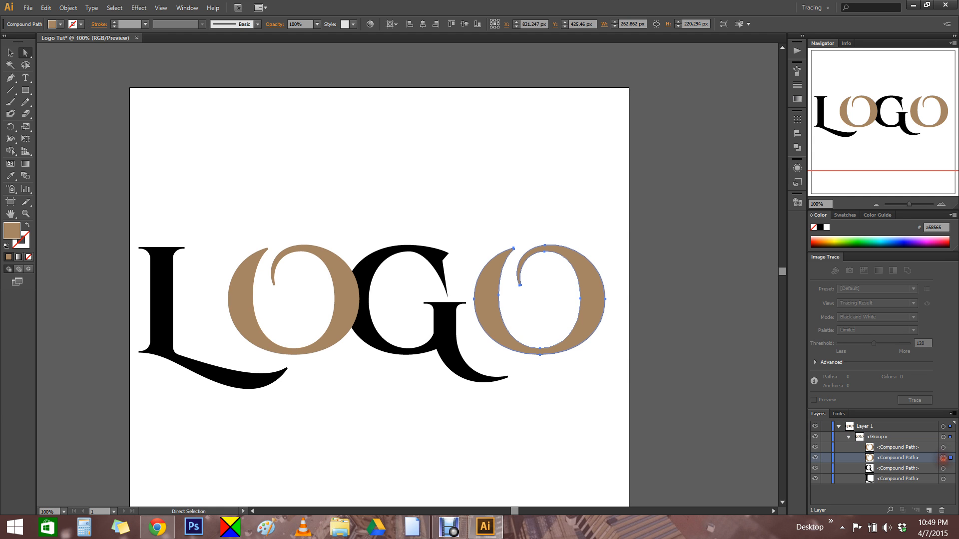
click(943, 469)
click(943, 479)
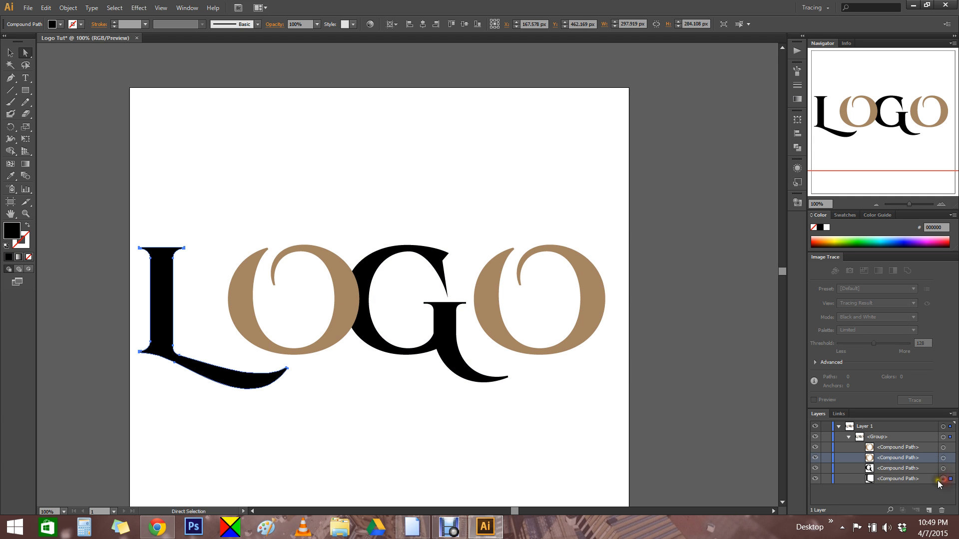
click(943, 447)
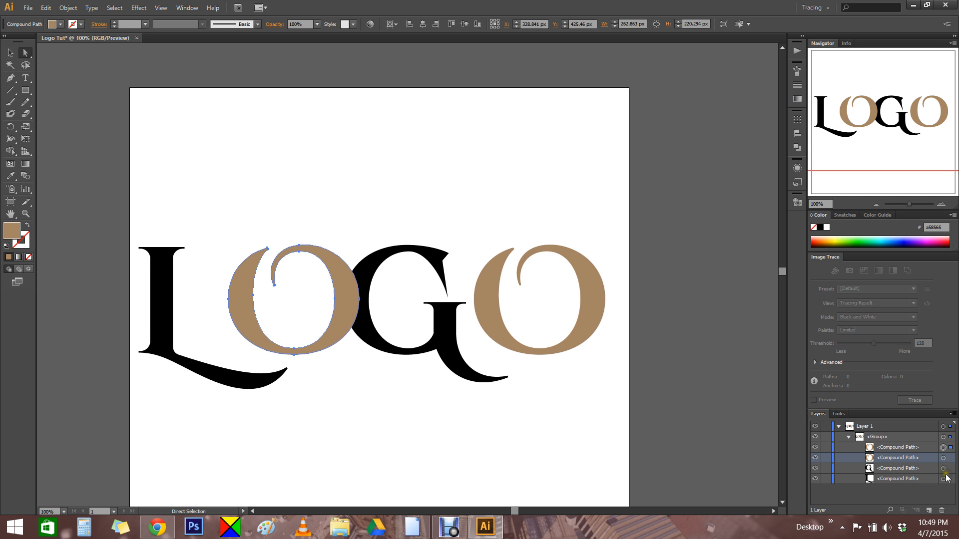
click(943, 469)
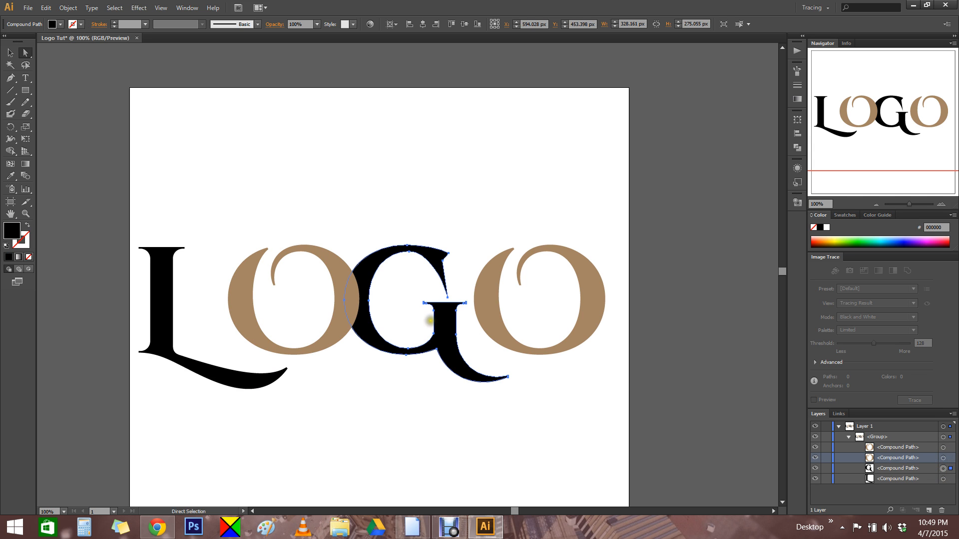
- Directly select the last O and the L in turn on the artboard, and marquee-select the overlapping first O and G together
click(493, 299)
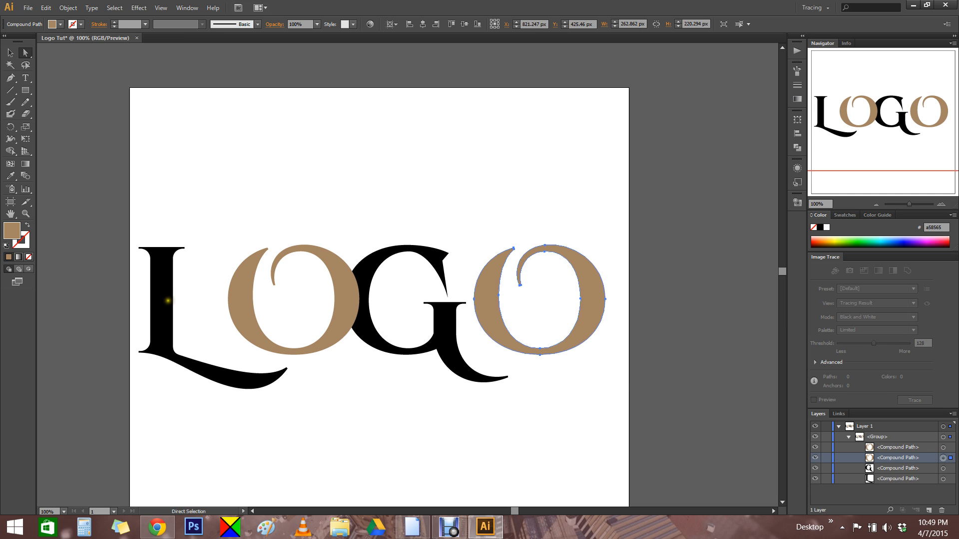
click(169, 301)
drag(254, 211, 437, 341)
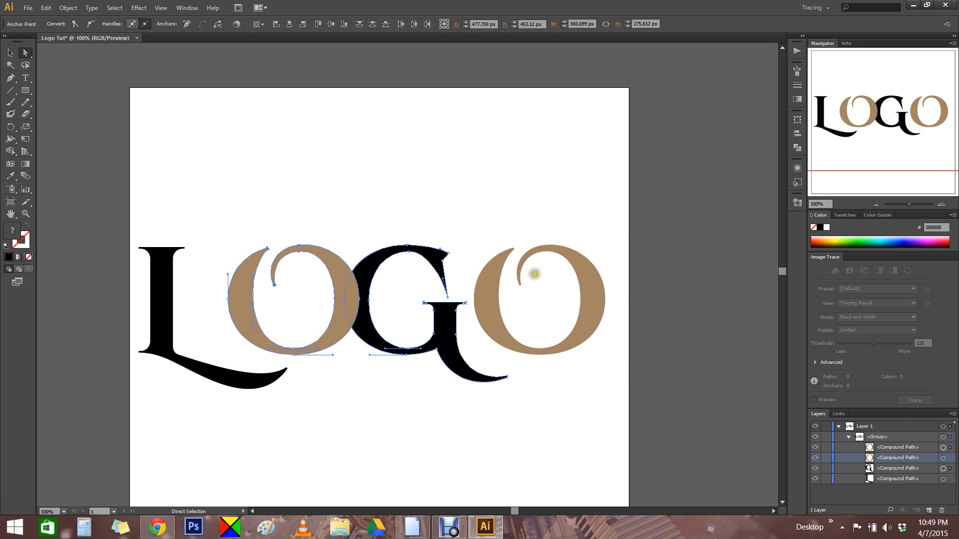
- Select the first O and the G together and merge their overlap into the first O with the Shape Builder tool
click(550, 208)
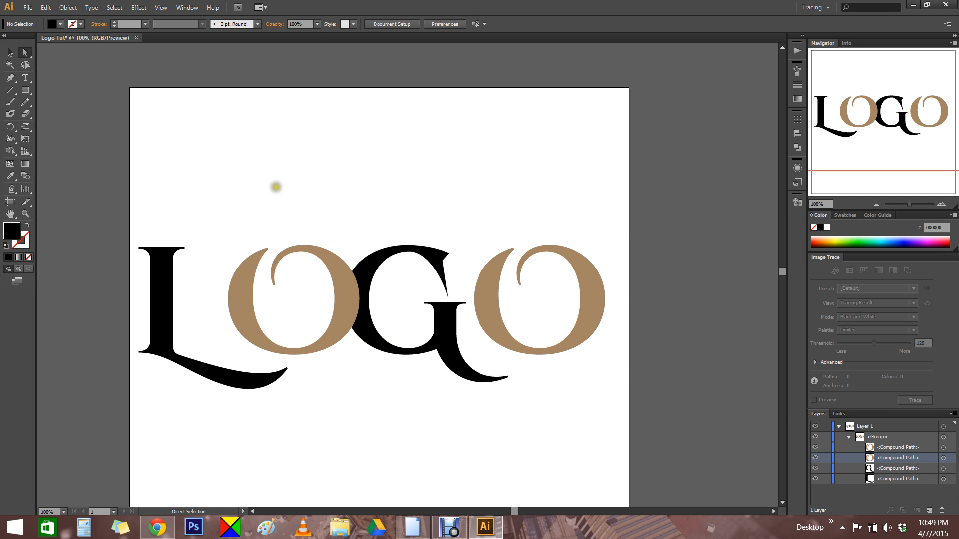
drag(260, 182, 404, 332)
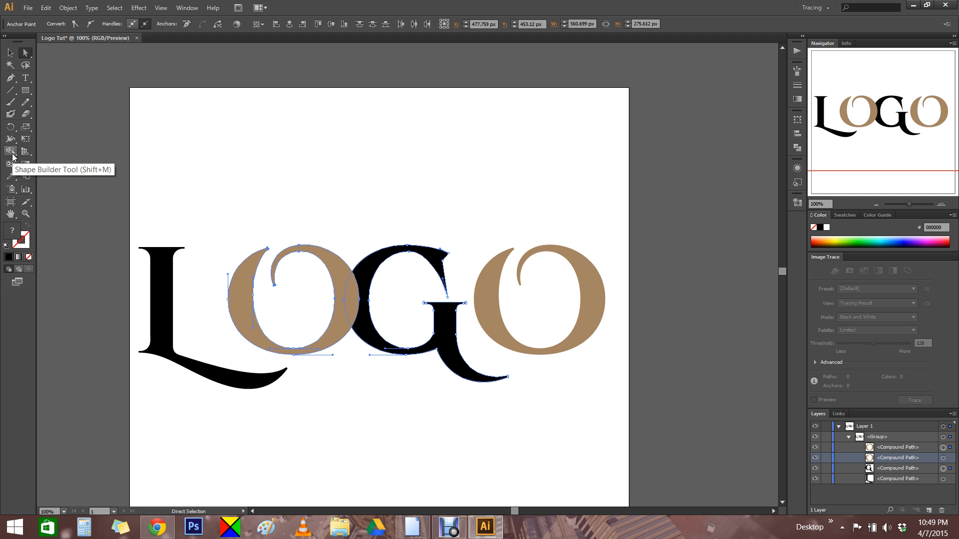
click(10, 151)
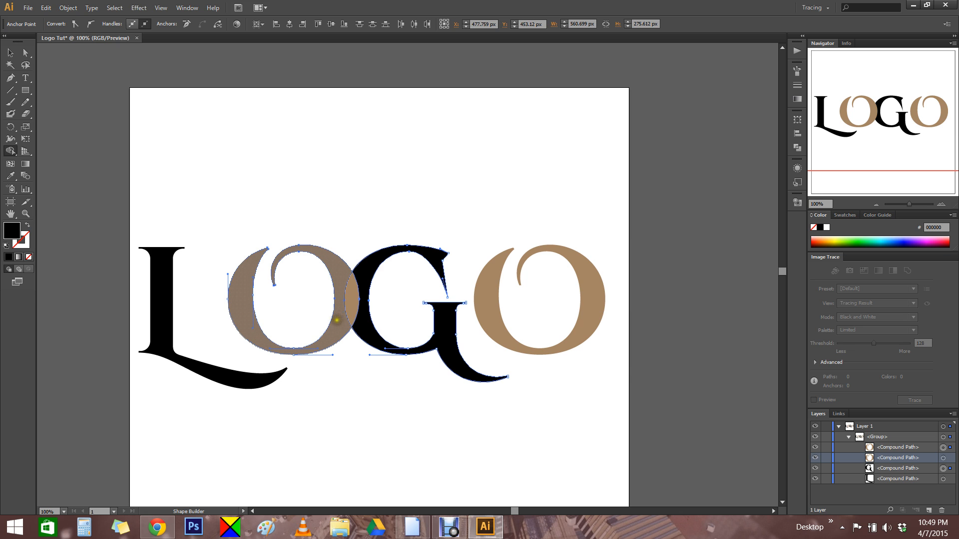
click(337, 322)
drag(336, 323, 349, 308)
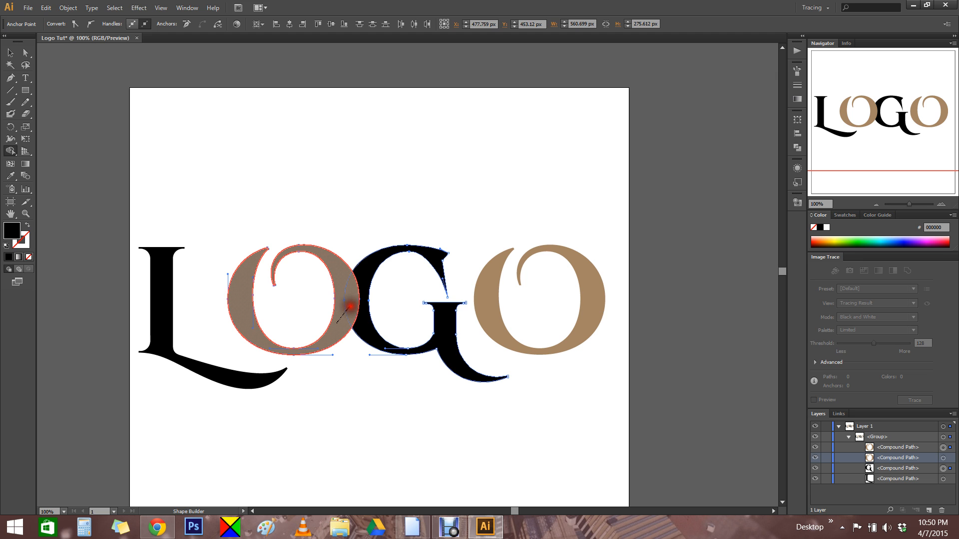
drag(350, 306, 351, 306)
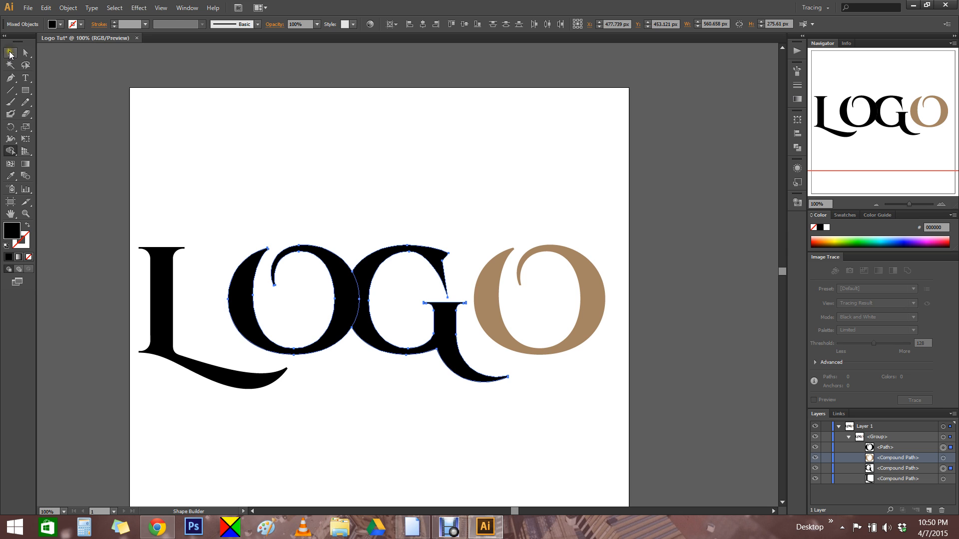
click(10, 52)
click(240, 151)
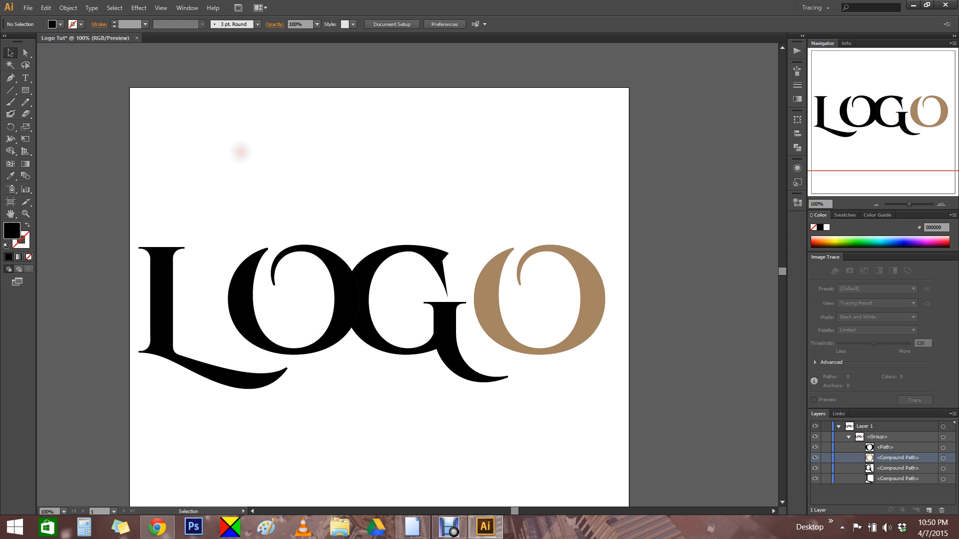
- Move the merged first O slightly left so that a thin white gap separates it from the G
click(26, 53)
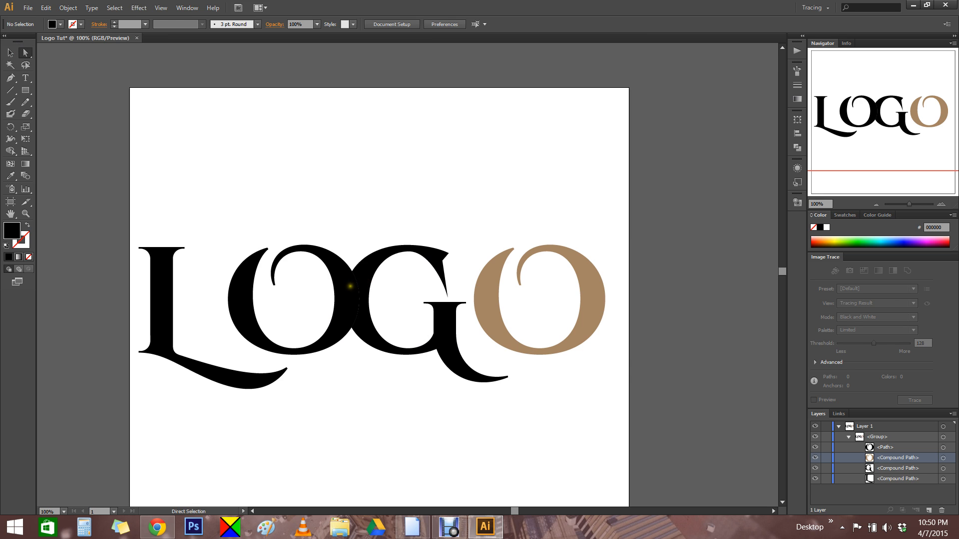
click(350, 286)
drag(350, 288, 335, 287)
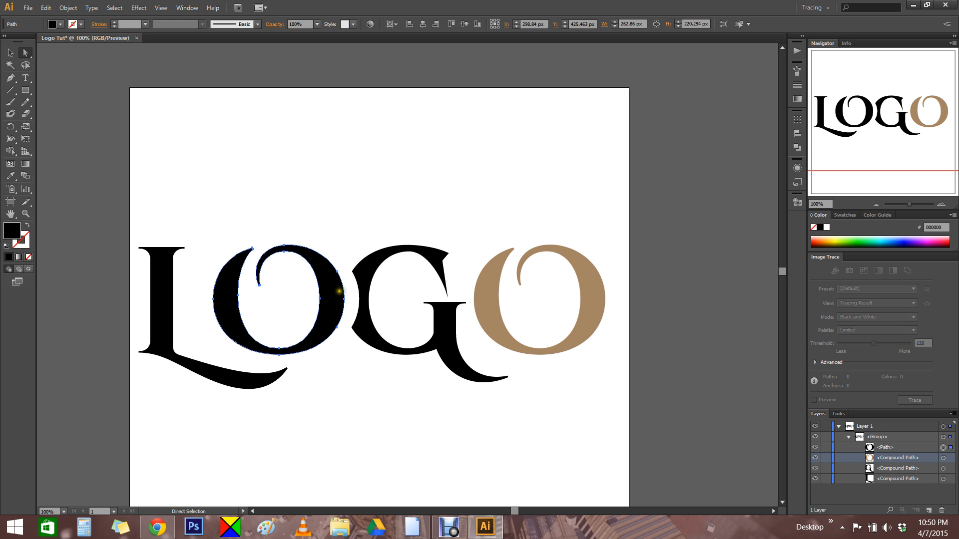
drag(331, 291, 343, 291)
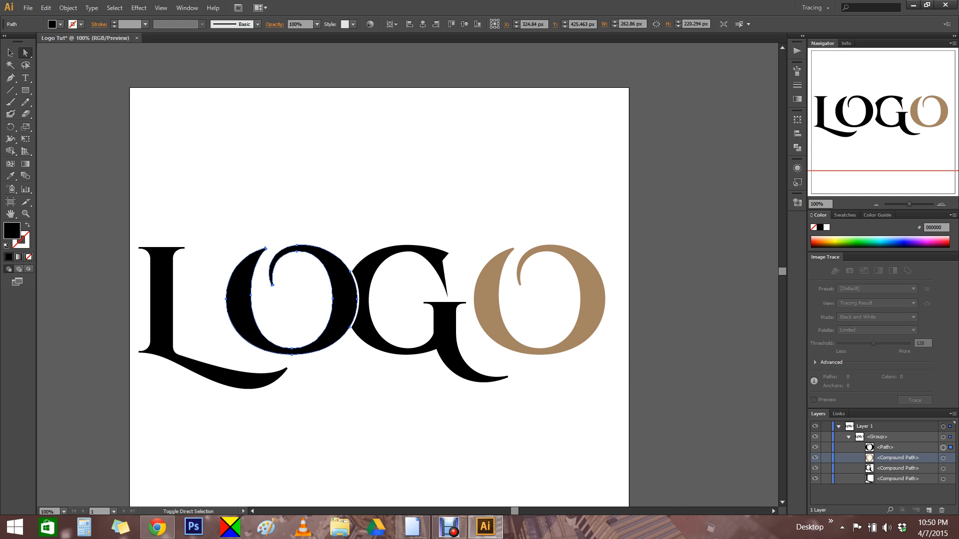
click(371, 217)
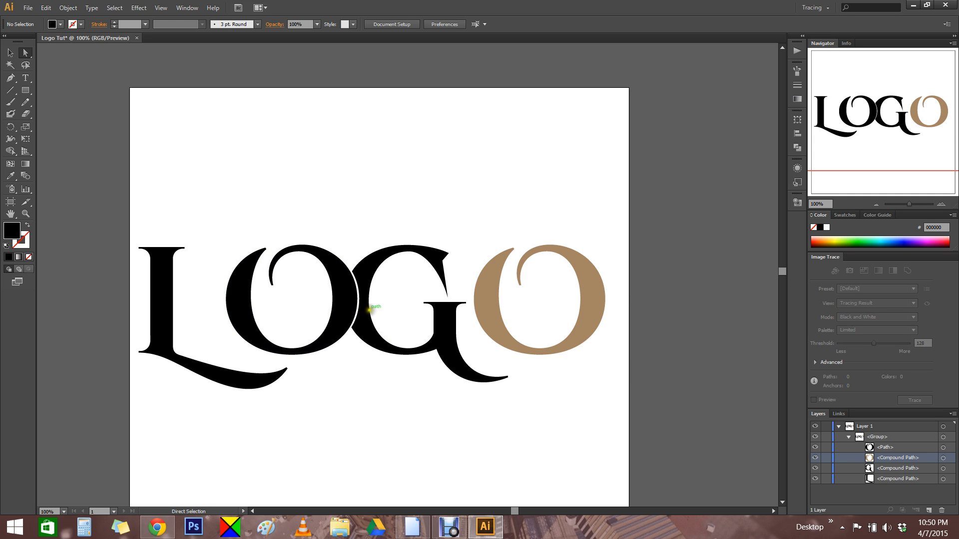
ctrl+click(362, 295)
ctrl+click(361, 295)
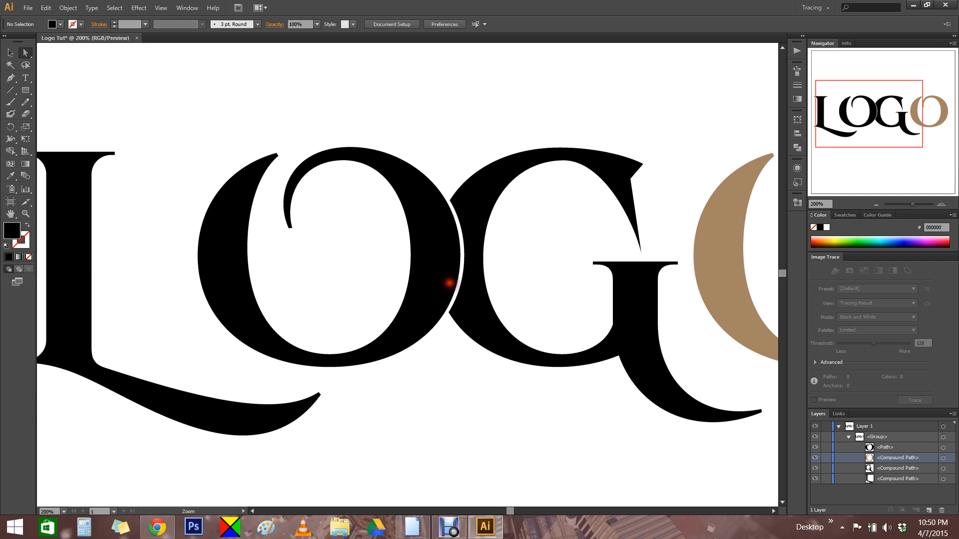
ctrl+click(450, 283)
ctrl+alt+click(452, 252)
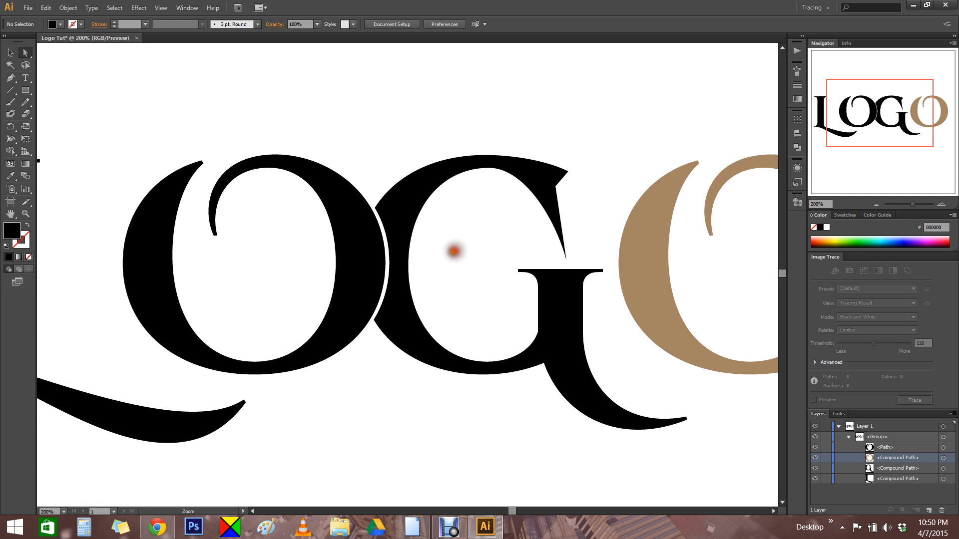
ctrl+alt+click(449, 252)
ctrl+alt+click(360, 264)
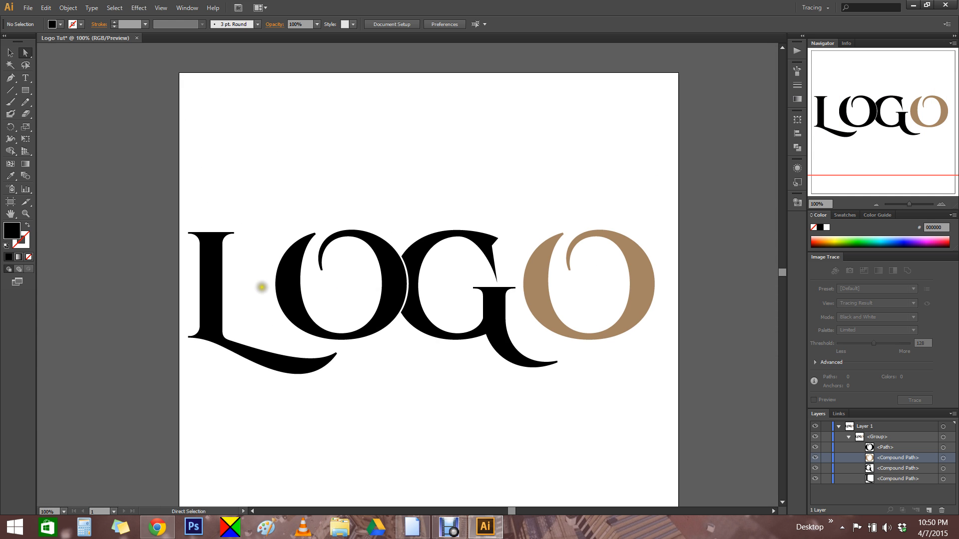
- Move the L right until its stem sits close against the first O, at about X 250 px, Y 453 px
click(219, 282)
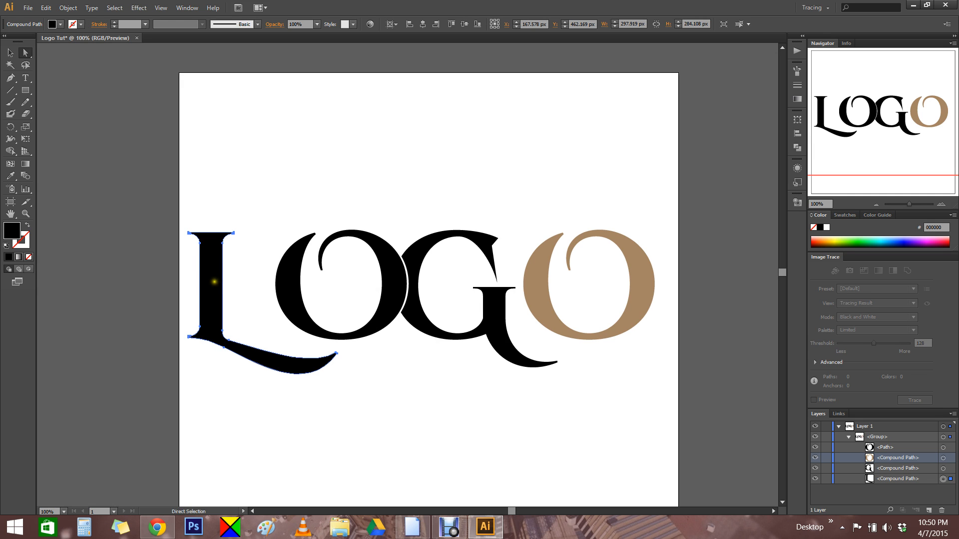
click(231, 279)
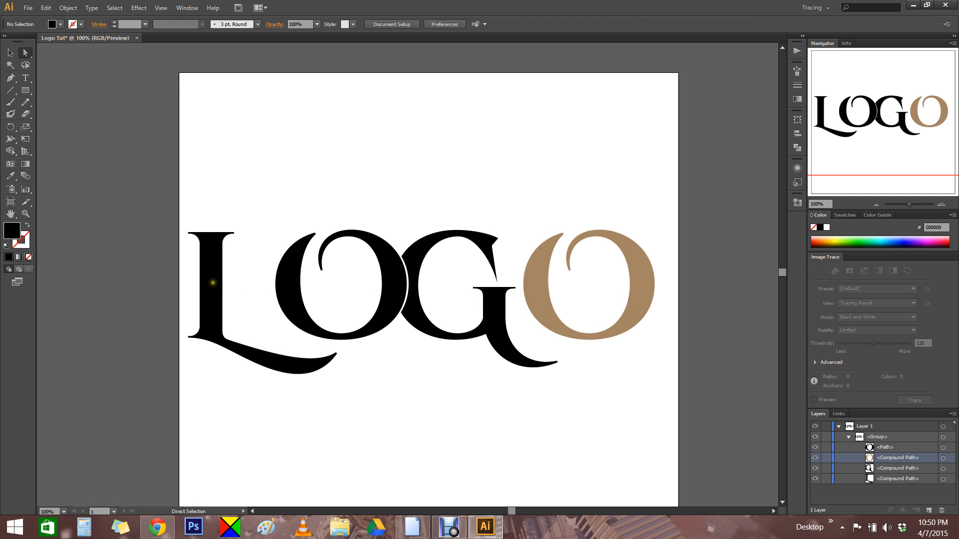
click(215, 283)
drag(212, 283, 252, 280)
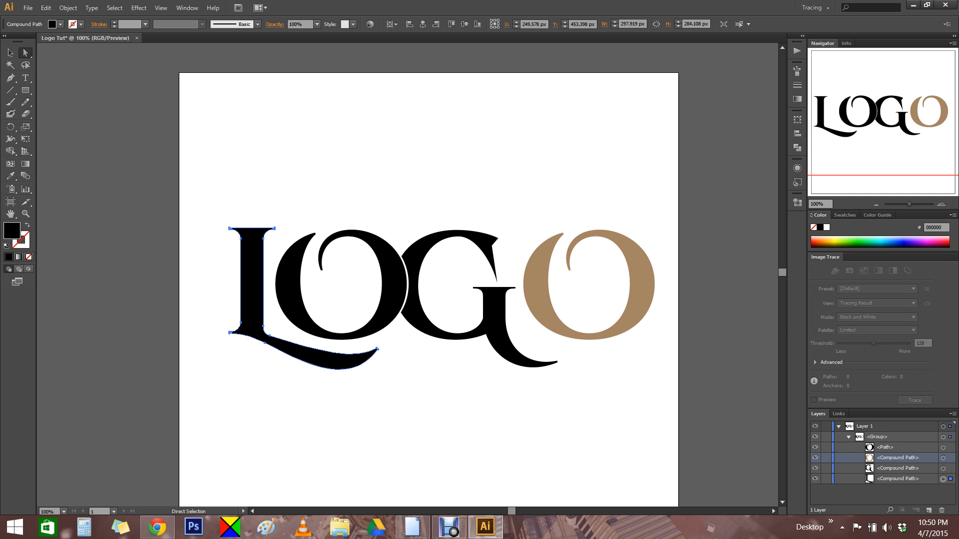
- Move the last O down and left beside the G's stem and scale it to about 184 × 154 px
click(541, 278)
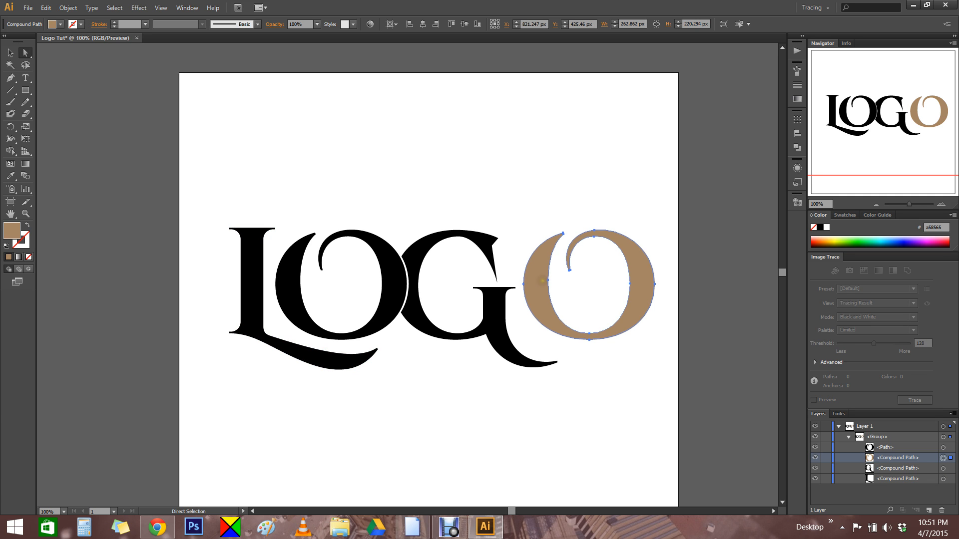
click(544, 281)
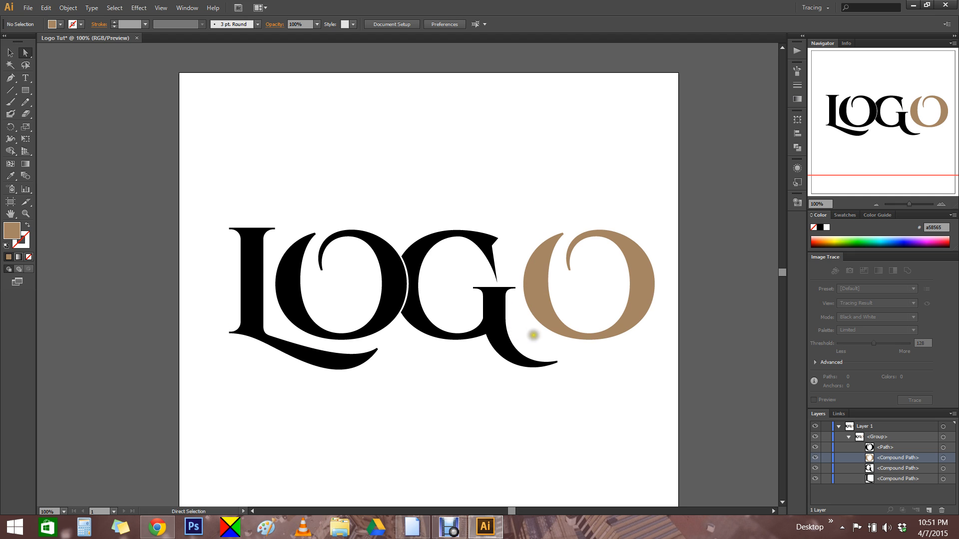
drag(540, 307, 521, 318)
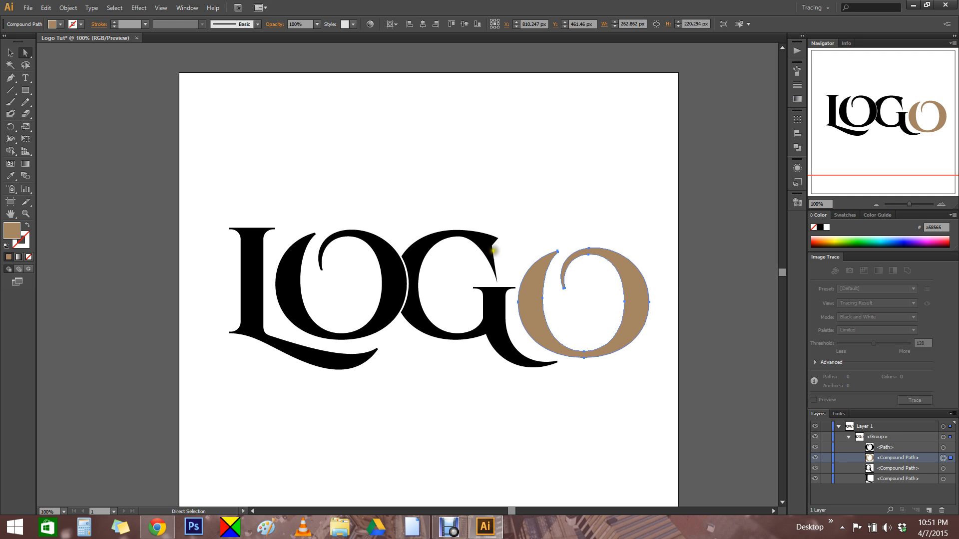
click(26, 129)
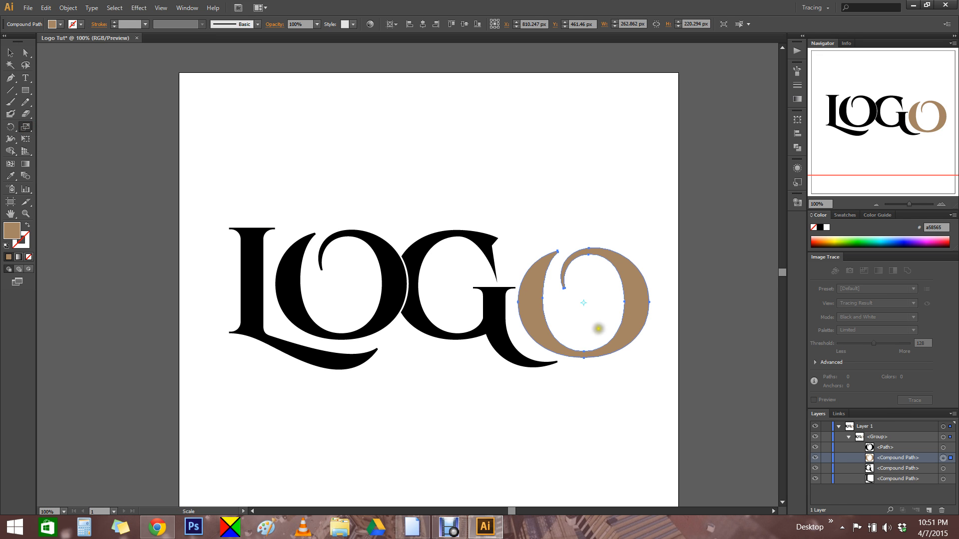
mouse_move(631, 268)
mouse_down()
mouse_move(608, 278)
mouse_move(581, 270)
mouse_move(620, 254)
mouse_move(618, 278)
mouse_move(599, 282)
mouse_move(632, 273)
mouse_move(621, 278)
mouse_up()
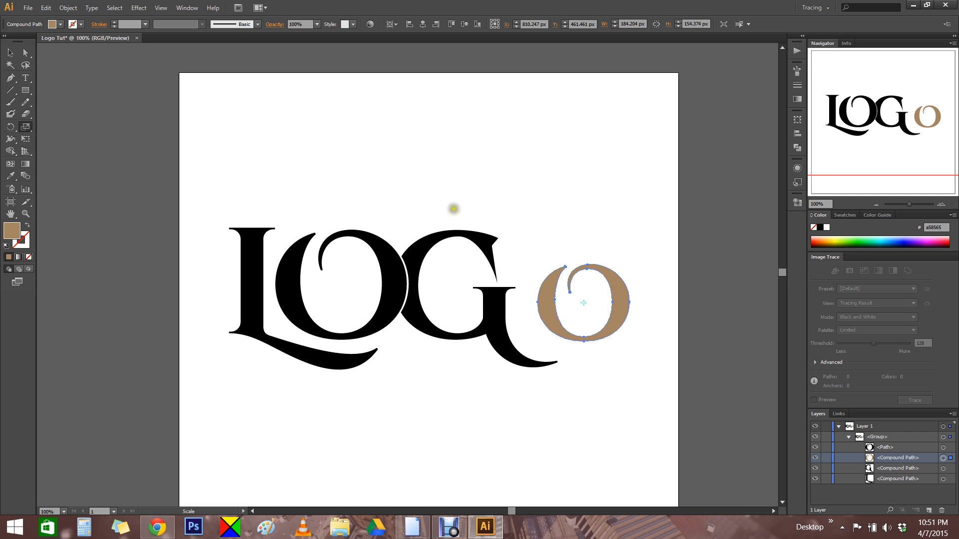
- Move the reduced last O into the curve of the G's tail, at about X 758 px, Y 500 px
click(26, 53)
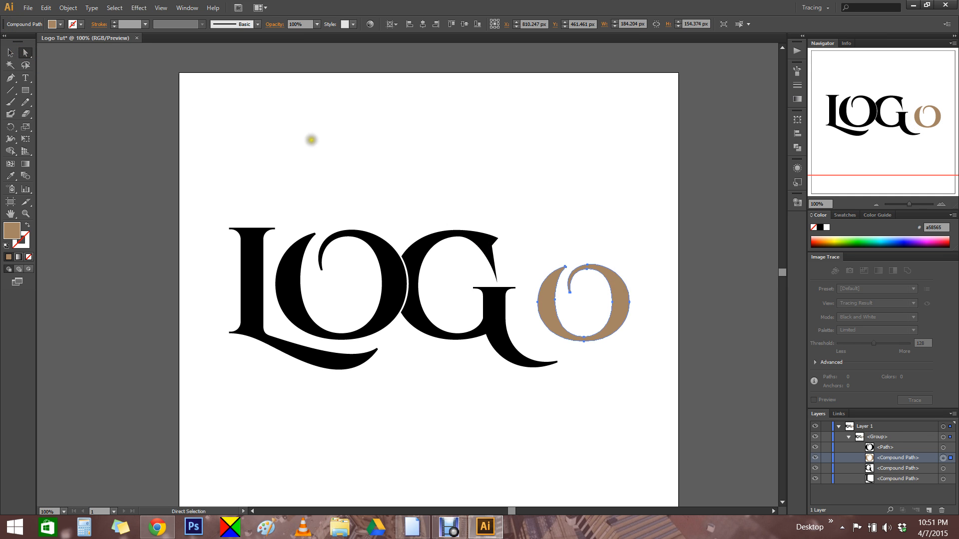
drag(552, 312, 526, 328)
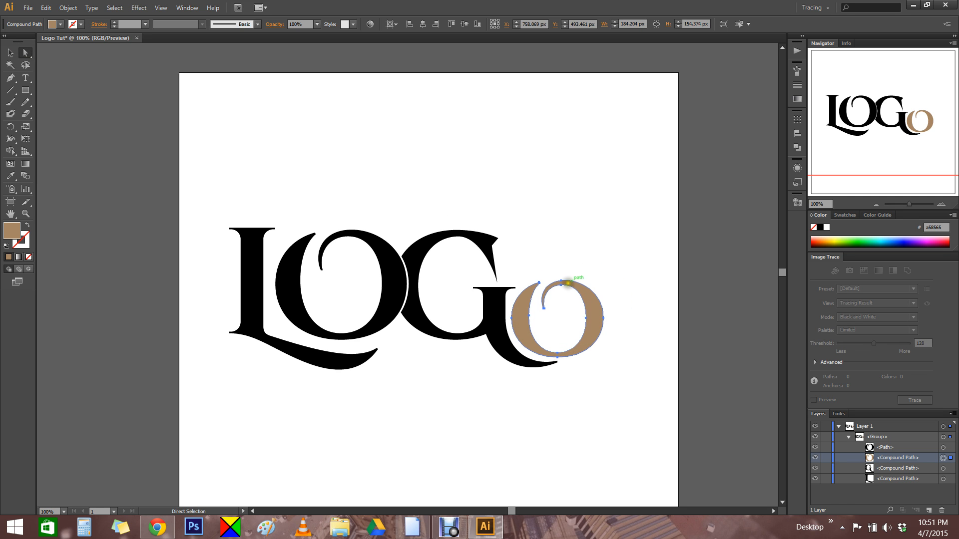
click(578, 226)
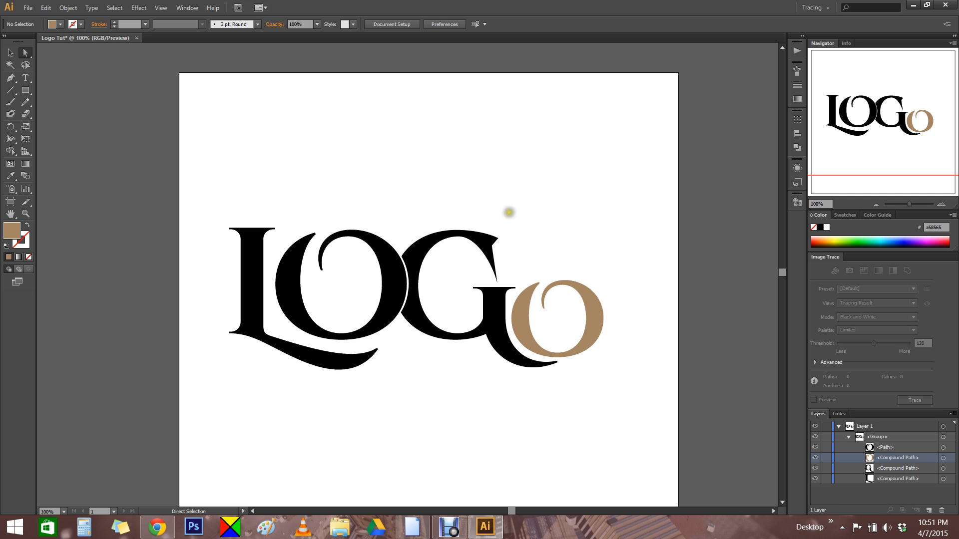
click(522, 321)
mouse_move(521, 321)
mouse_down()
mouse_move(520, 335)
mouse_move(520, 322)
mouse_up()
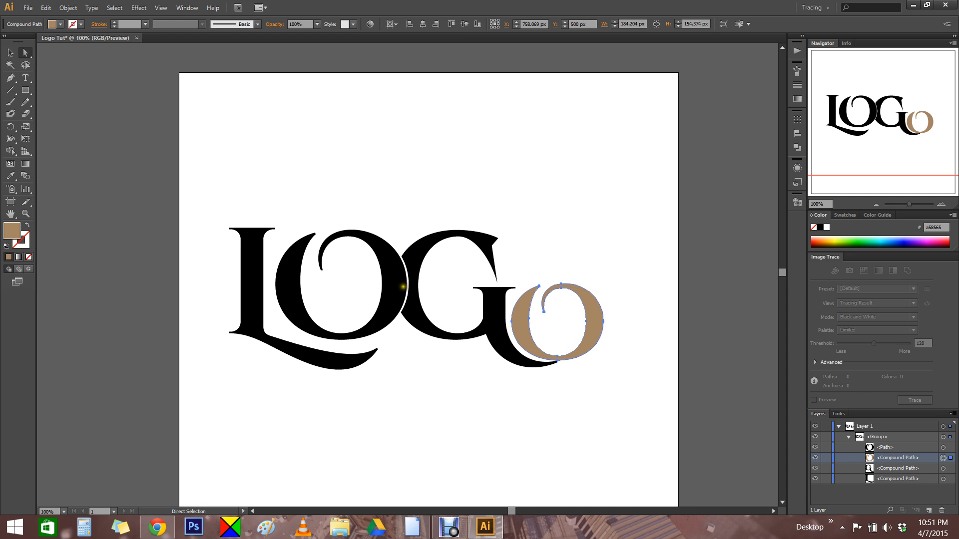
key(ctrl+space)
click(524, 330)
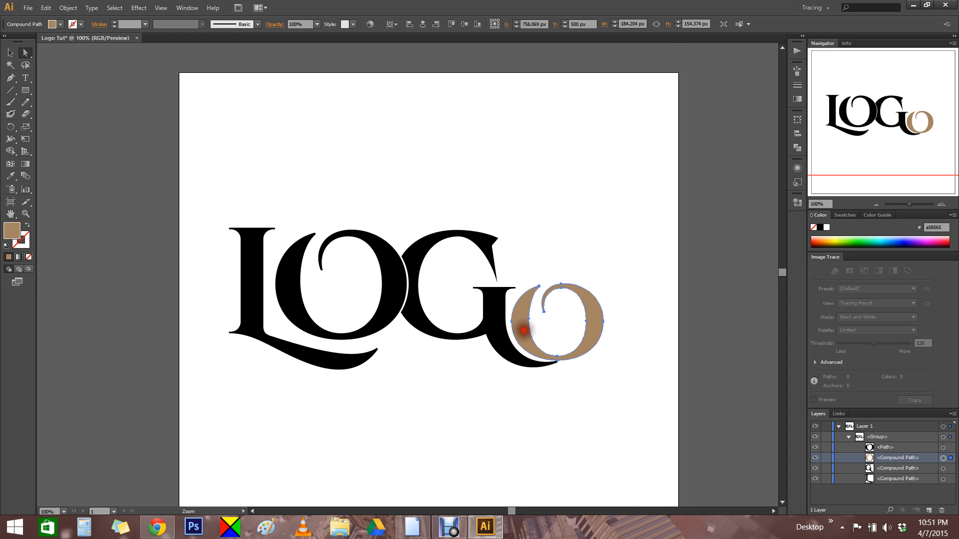
drag(443, 305, 434, 304)
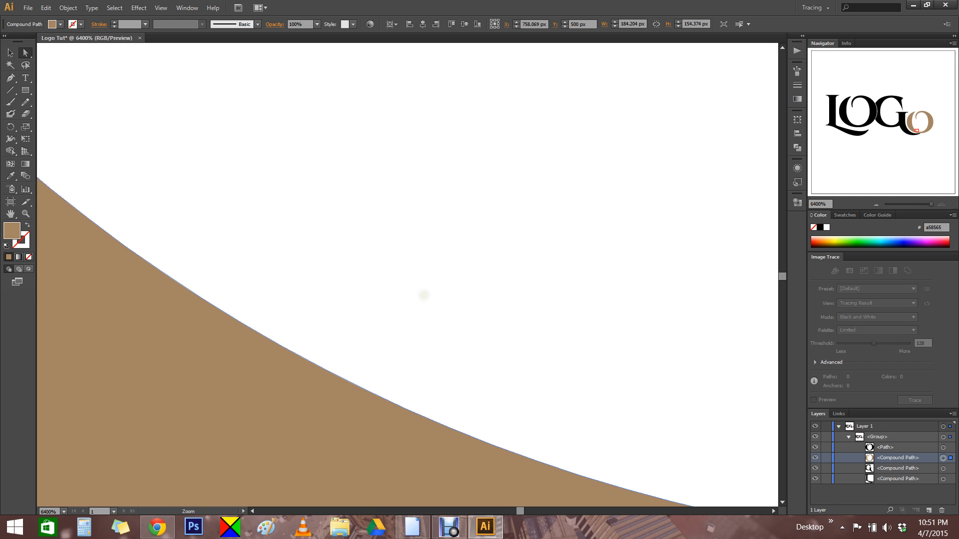
alt+click(424, 295)
mouse_move(338, 189)
mouse_down()
mouse_move(368, 298)
mouse_move(426, 379)
mouse_move(430, 402)
mouse_move(393, 386)
mouse_up()
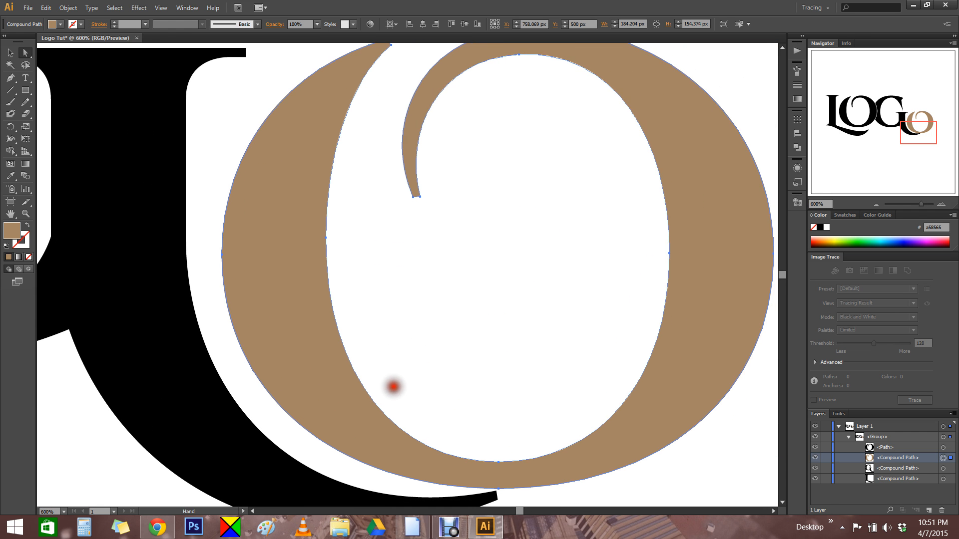
ctrl+alt+click(383, 373)
drag(404, 270, 403, 342)
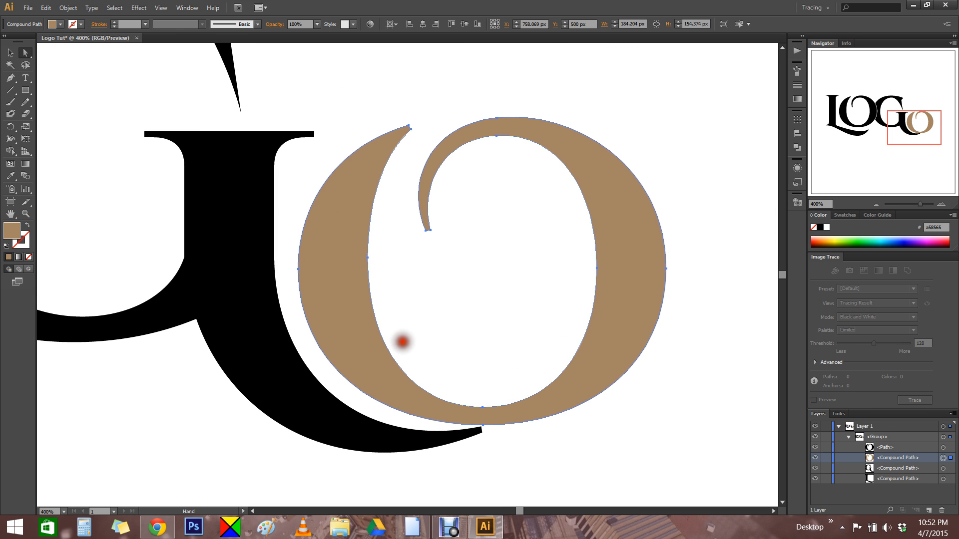
- Try twice to enlarge the last O with the Scale tool, undoing each attempt
click(25, 130)
drag(474, 159, 464, 96)
key(ctrl+z)
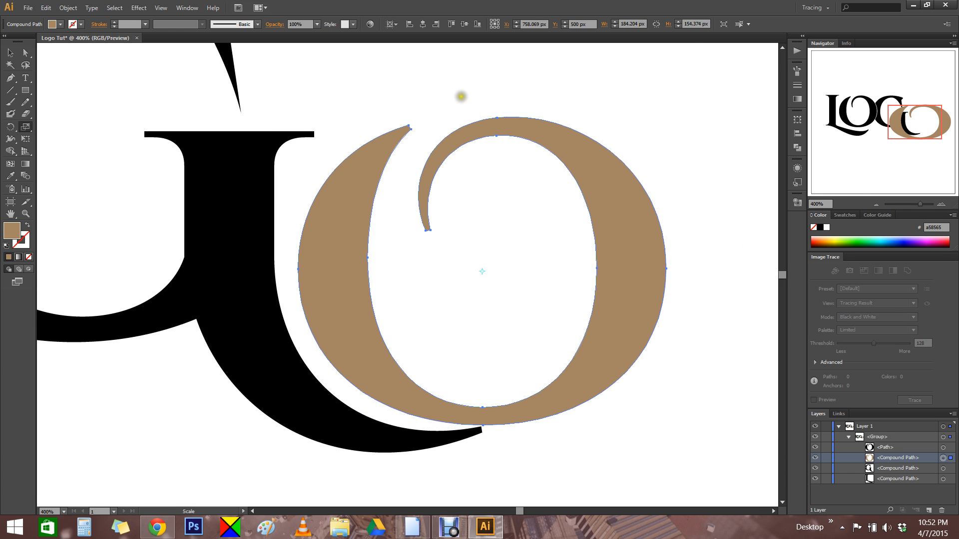
ctrl+alt+click(411, 155)
ctrl+alt+click(410, 165)
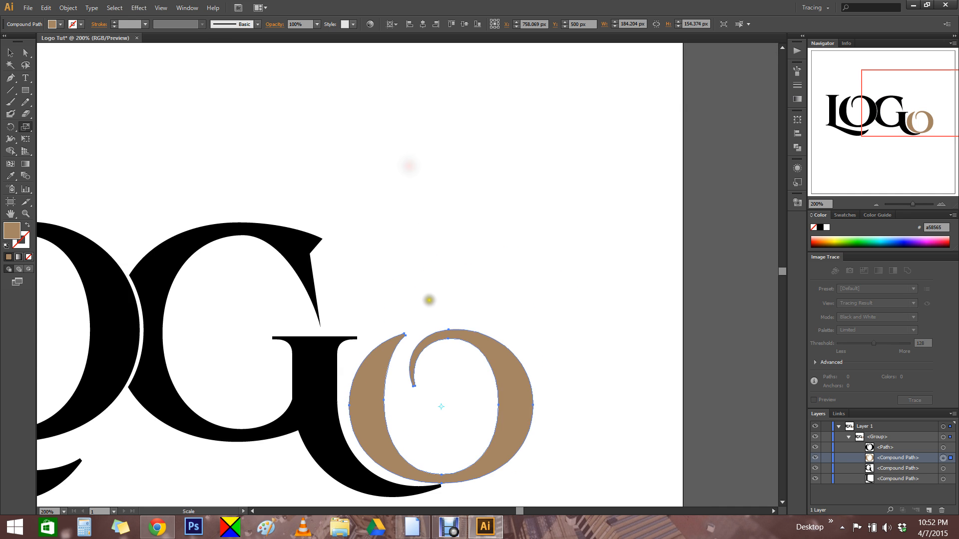
drag(435, 317, 516, 152)
key(ctrl+z)
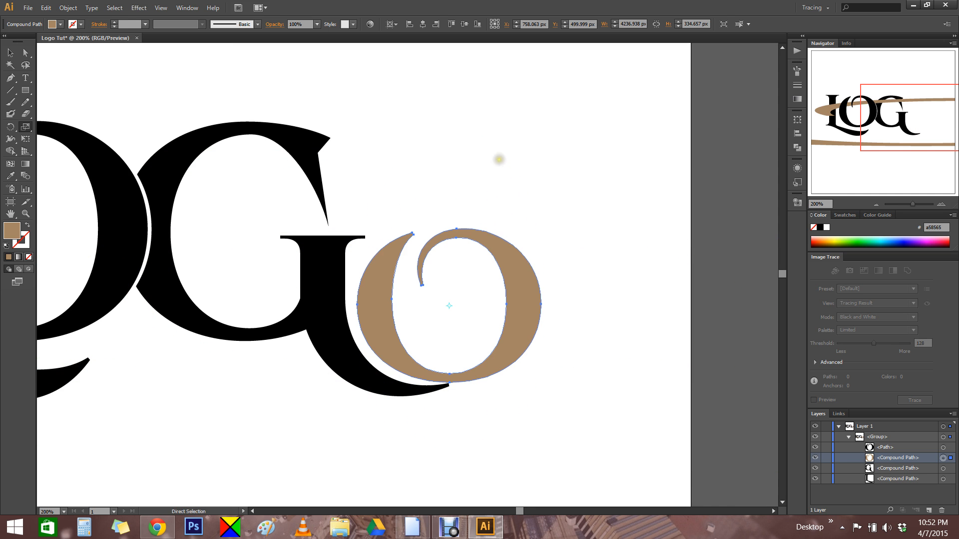
- Scale the last O to about 218 × 168 px so that it overlaps the G's tail
key(ctrl+minus)
drag(396, 274, 507, 213)
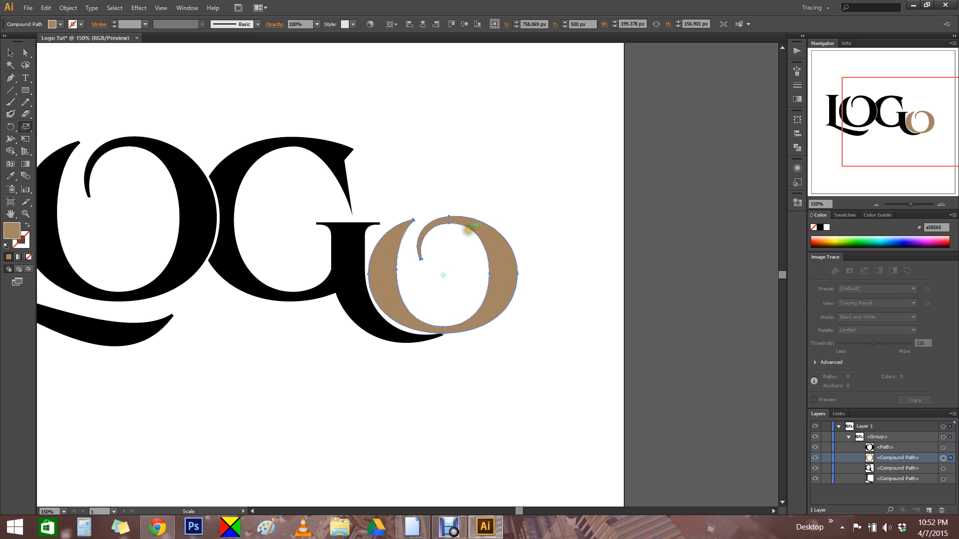
drag(404, 326, 401, 329)
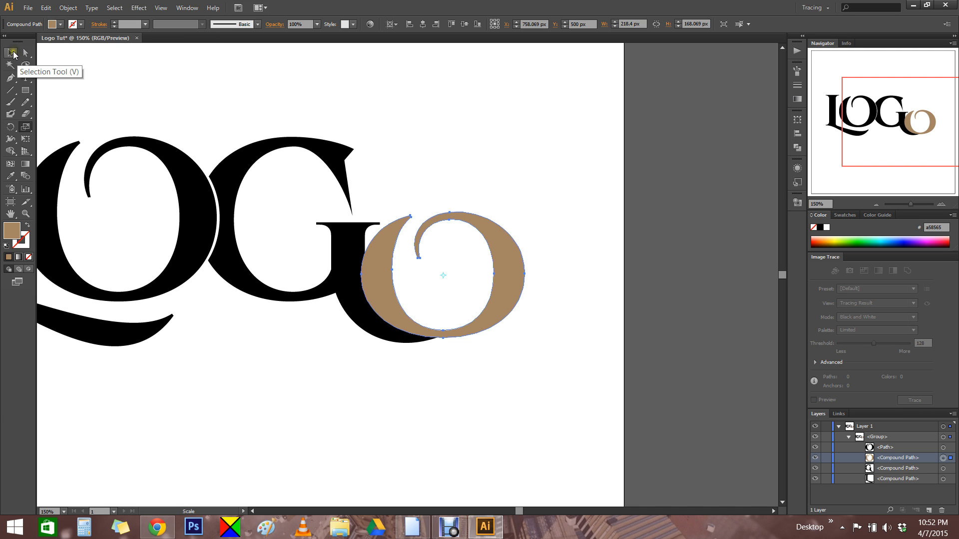
- Select the G and the last O and merge their overlapping area into the O with the Shape Builder
click(25, 53)
drag(597, 297, 299, 122)
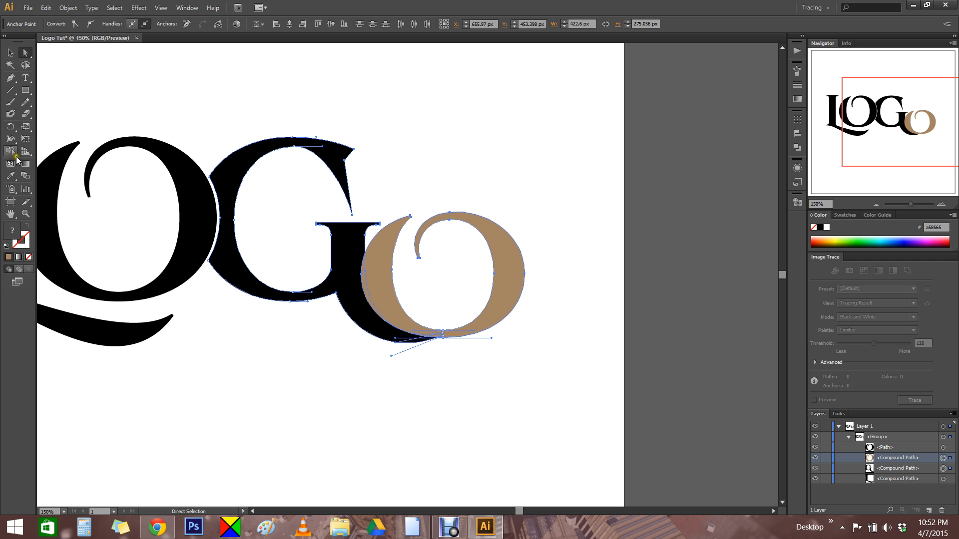
click(11, 151)
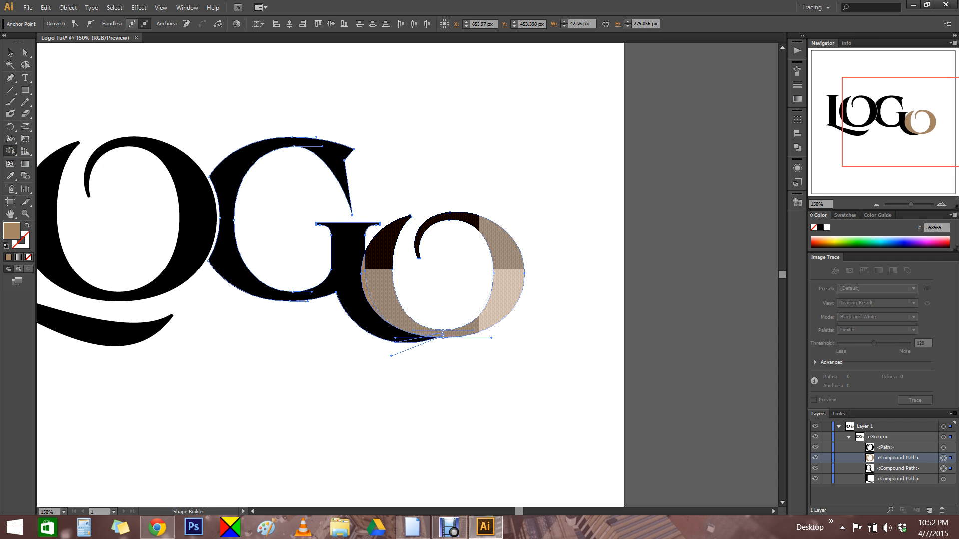
drag(374, 274, 367, 273)
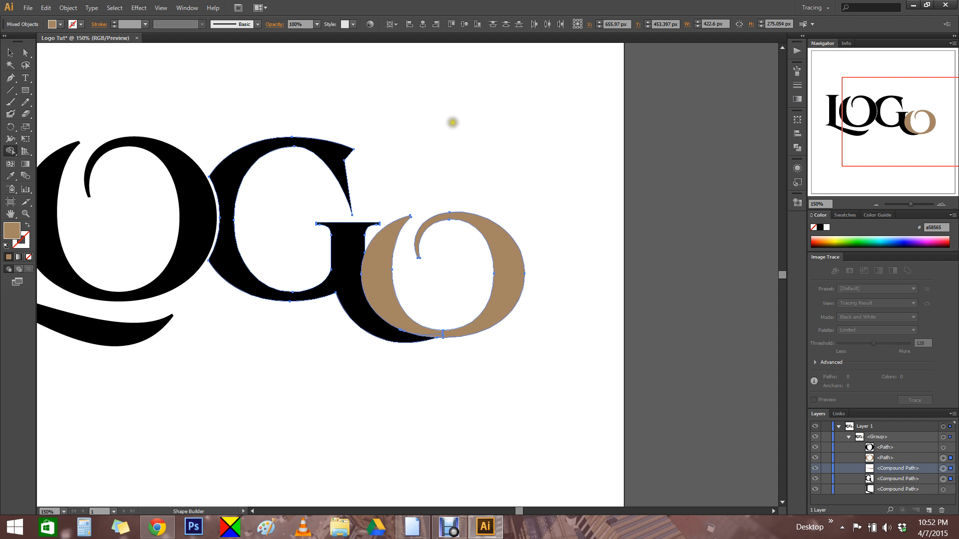
- Merge the leftover thin sliver at the bottom of the last O into the O with the Shape Builder
ctrl+click(432, 338)
ctrl+click(401, 263)
ctrl+click(414, 269)
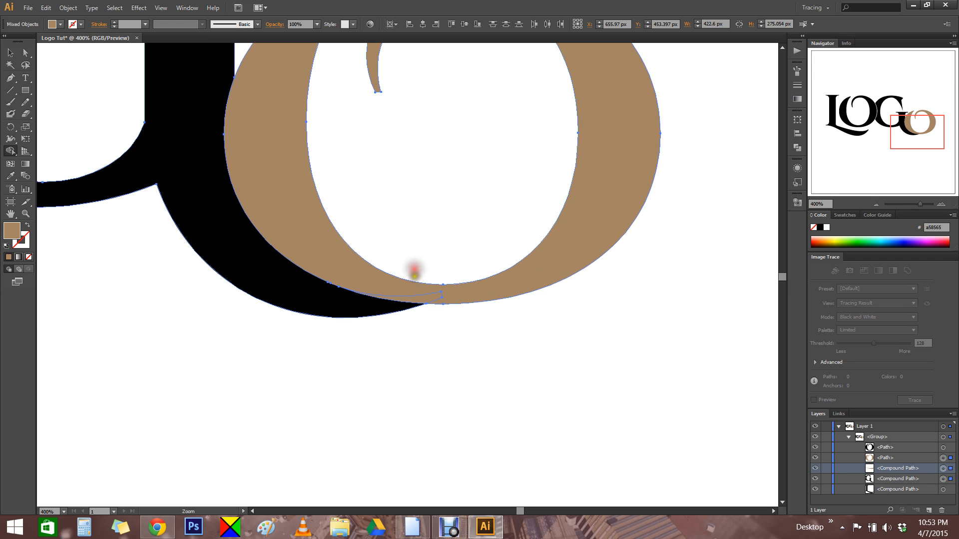
ctrl+click(414, 270)
drag(398, 299, 408, 299)
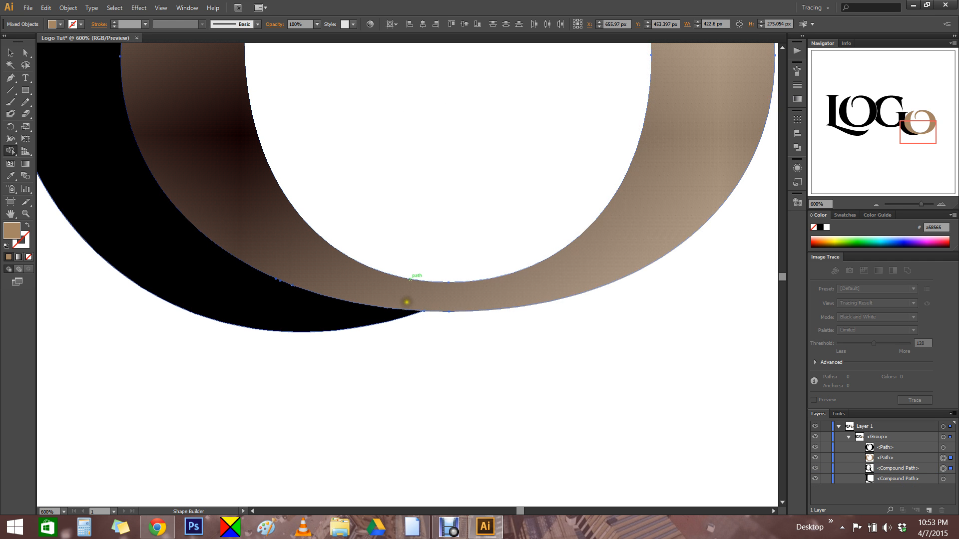
key(ctrl+minus)
key(ctrl+minus)
key(ctrl+minus)
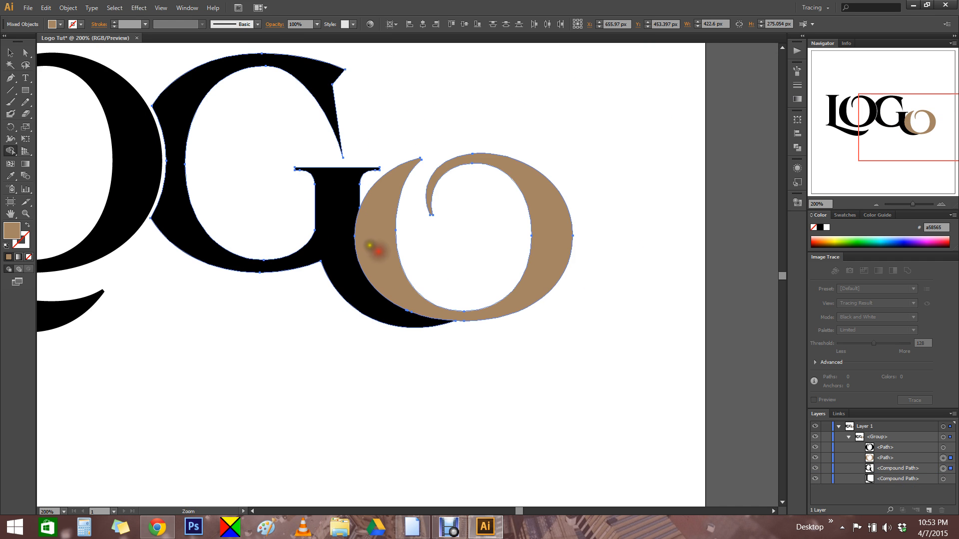
- Deselect the artwork and examine the pointed end of the G's upper stroke at high magnification
click(25, 53)
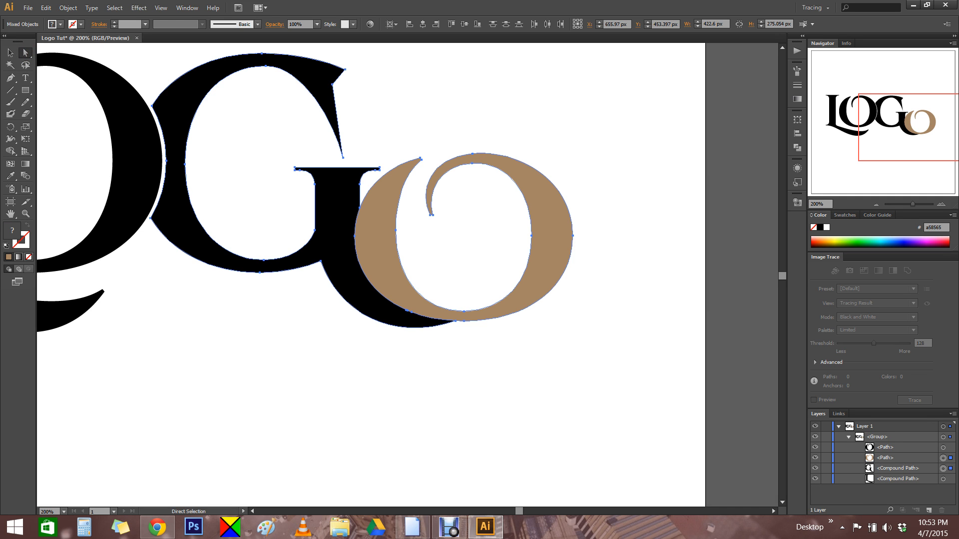
ctrl+click(267, 68)
ctrl+click(267, 68)
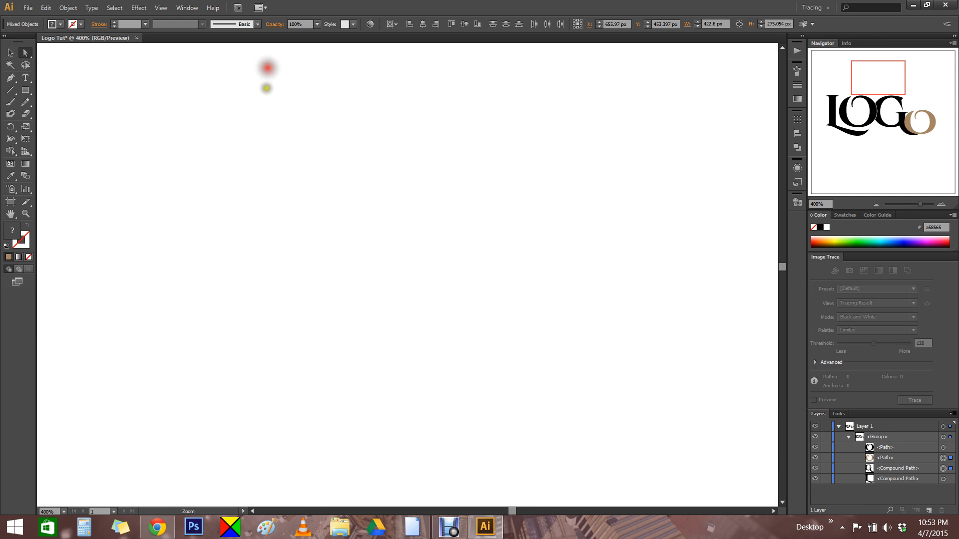
drag(458, 368, 351, 85)
drag(494, 298, 313, 103)
ctrl+click(429, 227)
drag(455, 269, 447, 258)
drag(334, 358, 300, 68)
drag(336, 332, 308, 158)
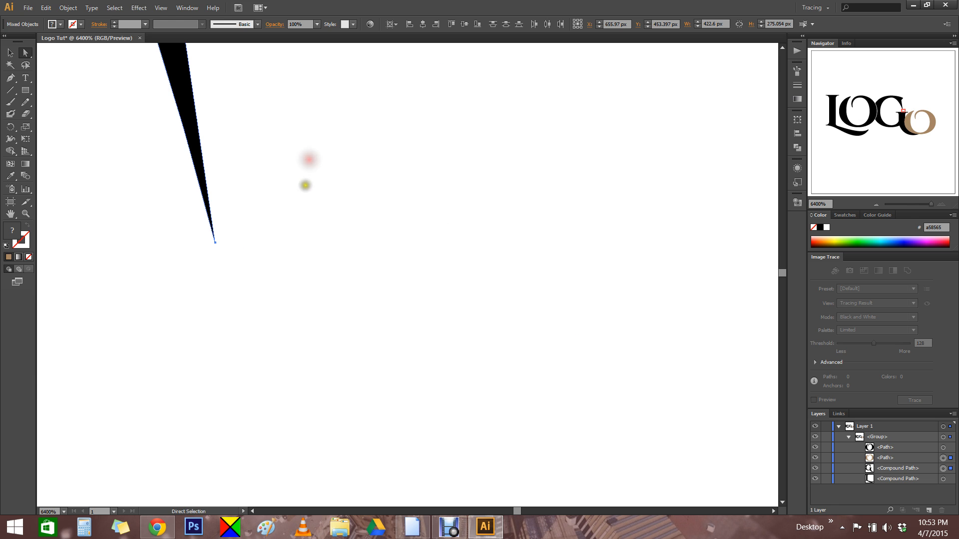
click(353, 194)
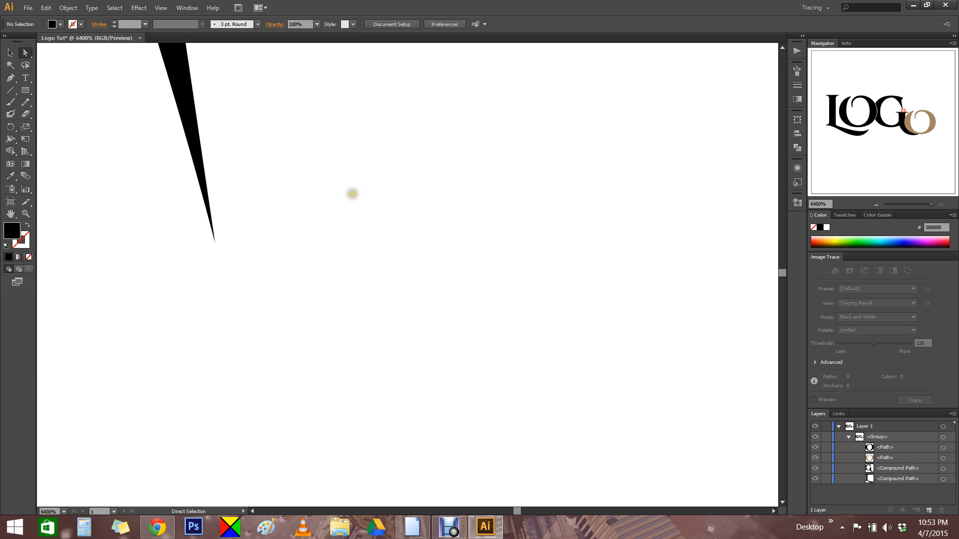
ctrl+alt+click(354, 194)
ctrl+alt+click(352, 194)
ctrl+alt+click(353, 193)
ctrl+alt+click(352, 193)
ctrl+alt+click(351, 194)
ctrl+alt+click(352, 193)
ctrl+alt+click(351, 193)
ctrl+alt+click(351, 194)
drag(502, 341, 327, 139)
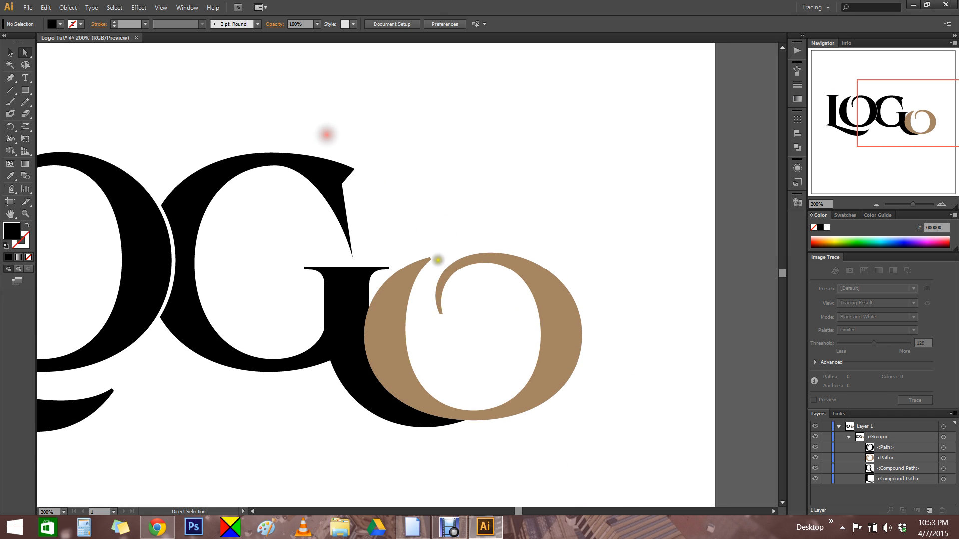
- Nudge the last O up and right, away from the G's tail, to about X 765 px, Y 496 px
click(383, 349)
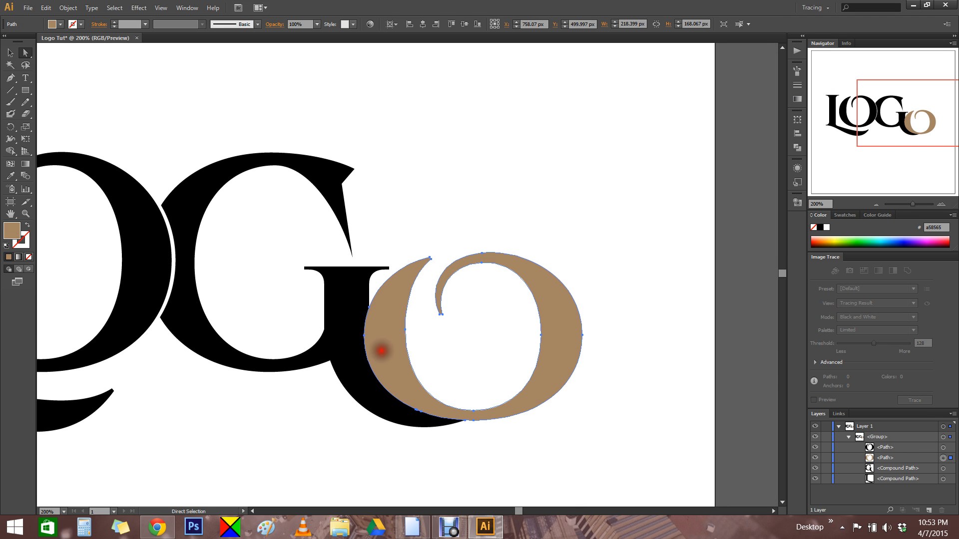
key(v)
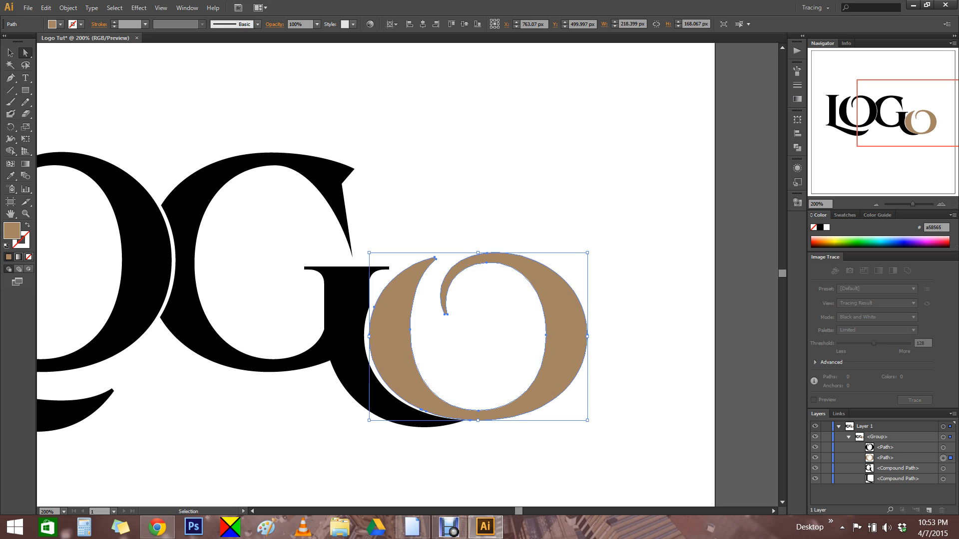
drag(386, 348, 382, 348)
key(a)
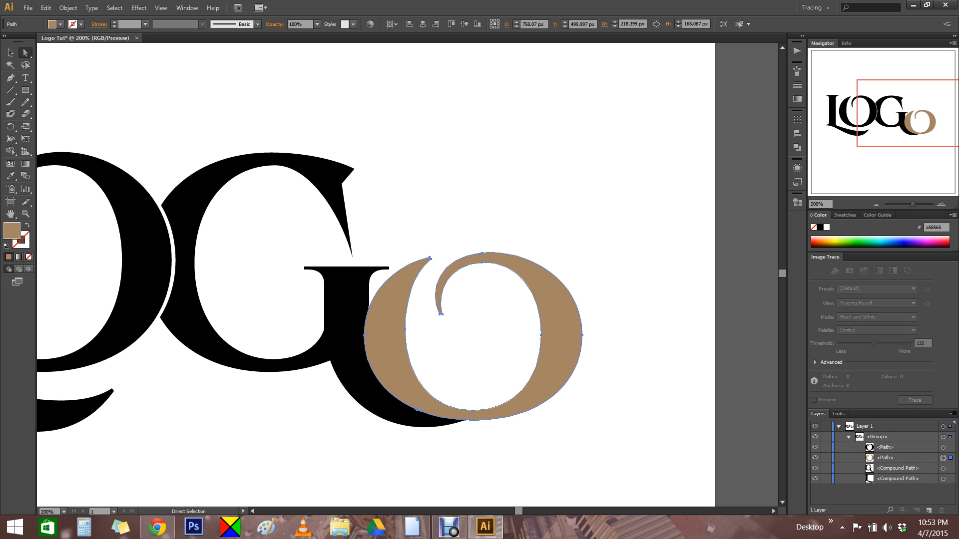
key(Up)
key(Up)
key(Right)
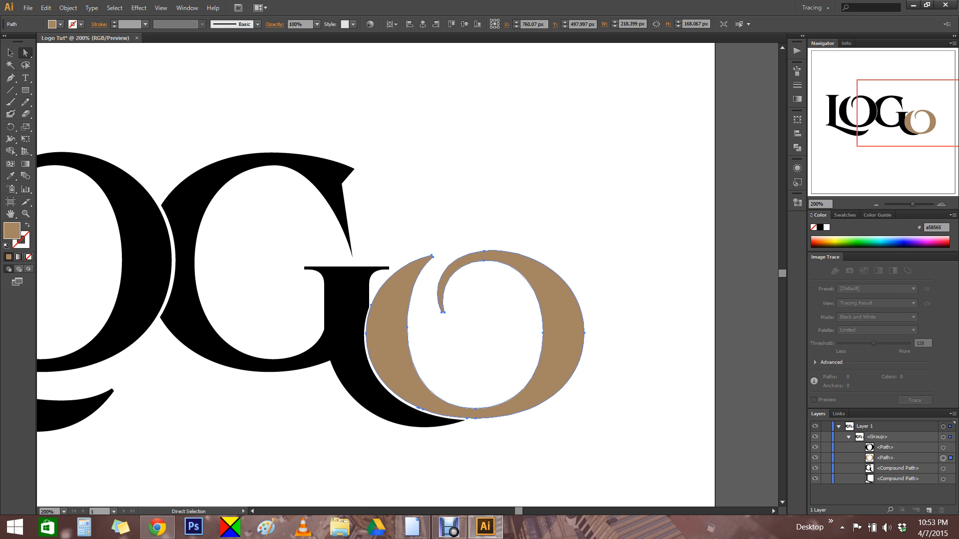
key(Up)
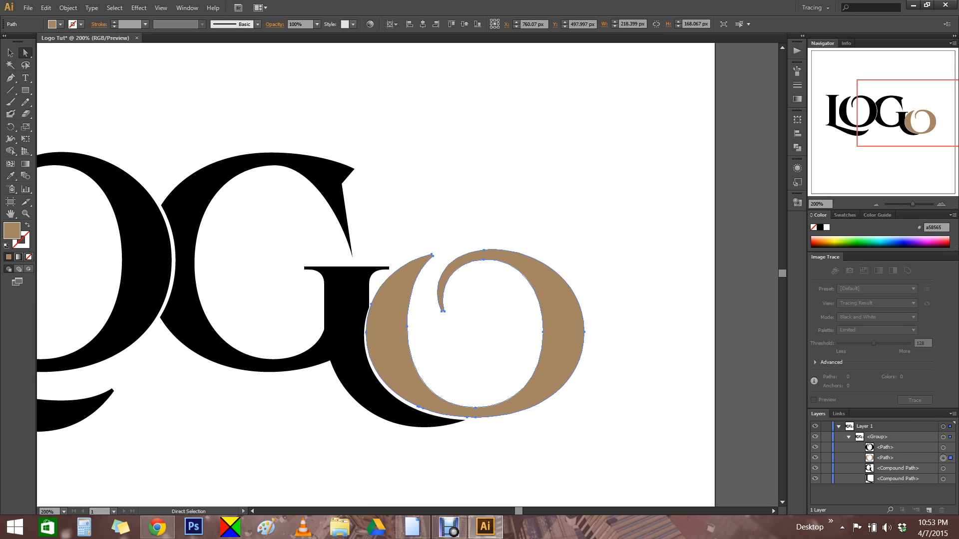
key(Right)
key(Up)
key(Right)
key(Right)
key(Right)
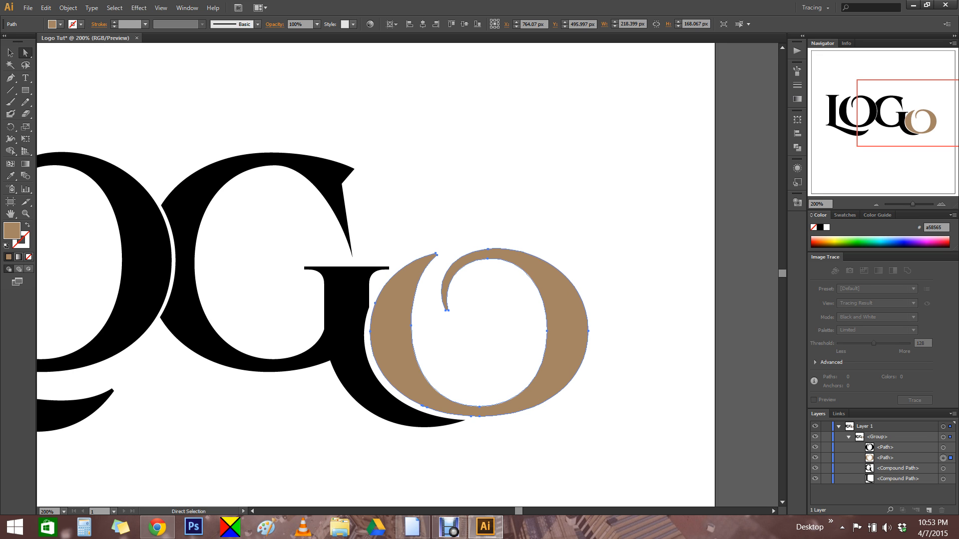
key(Right)
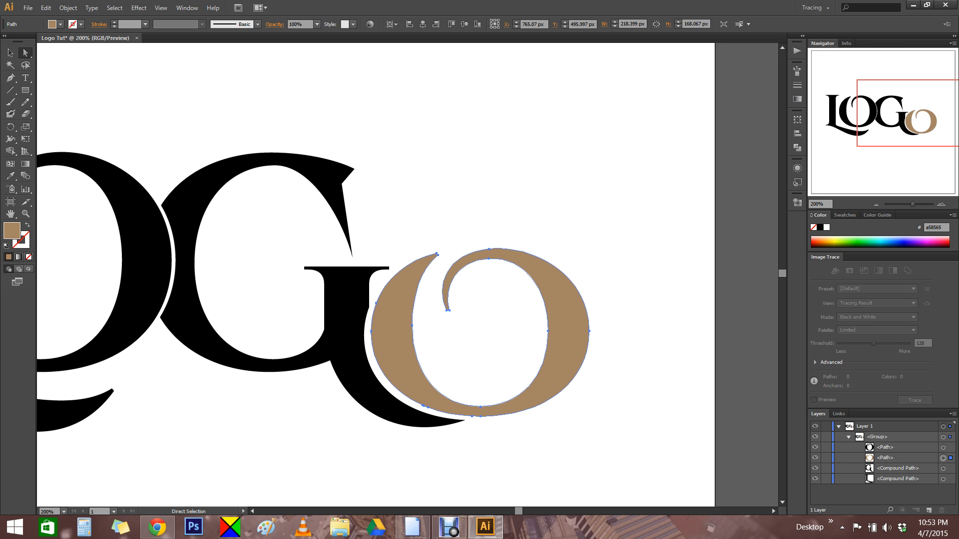
- Narrow the gap beside the G's tail by nudging the last O back to about X 762 px, Y 498 px
key(Down)
key(Down)
key(Left)
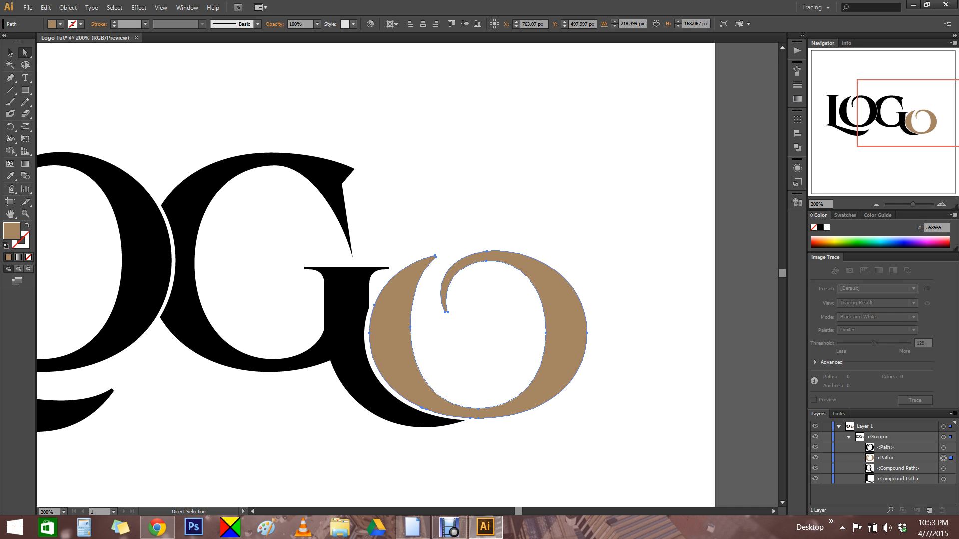
key(Left)
key(Down)
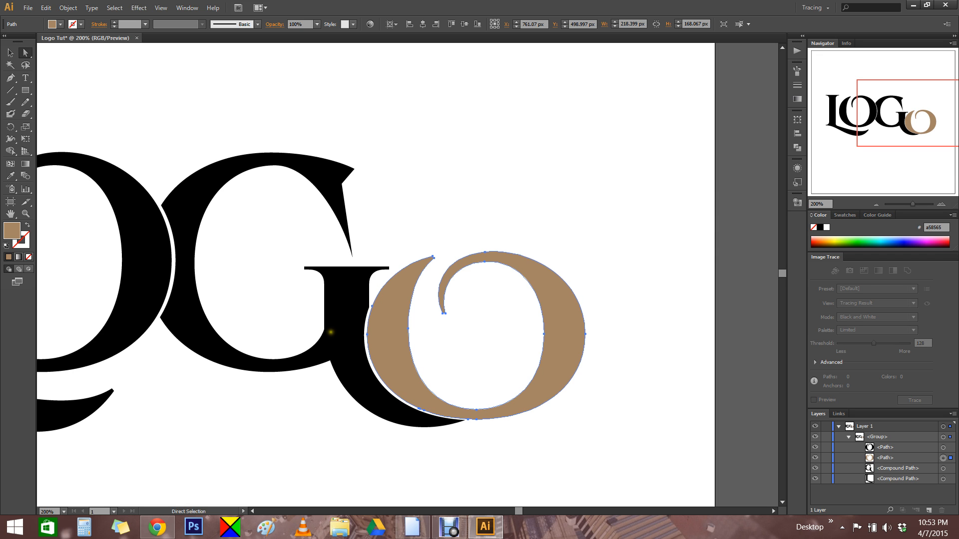
key(Up)
key(Right)
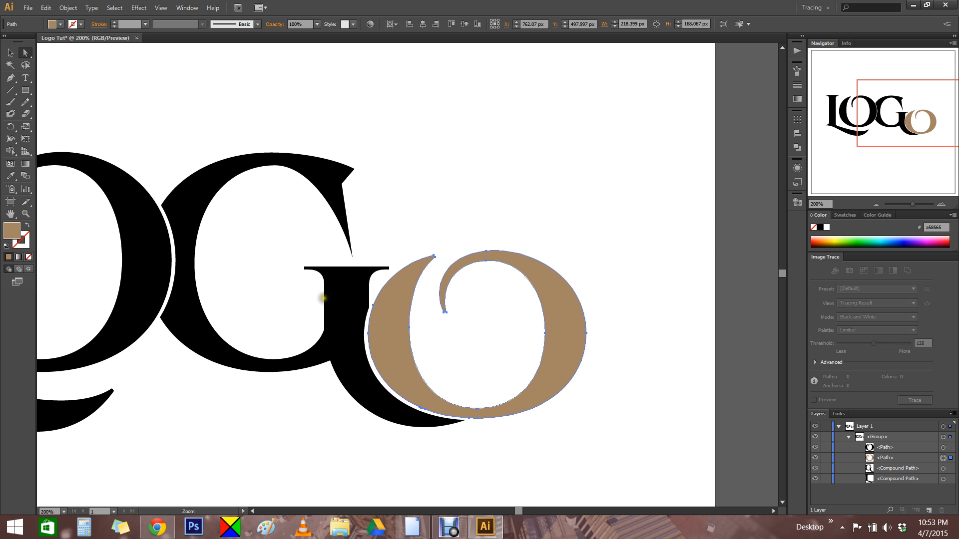
- Deselect the last O and review the whole LOGO lettering on the artboard
ctrl+alt+click(324, 299)
drag(303, 290, 391, 280)
click(390, 283)
ctrl+alt+click(389, 282)
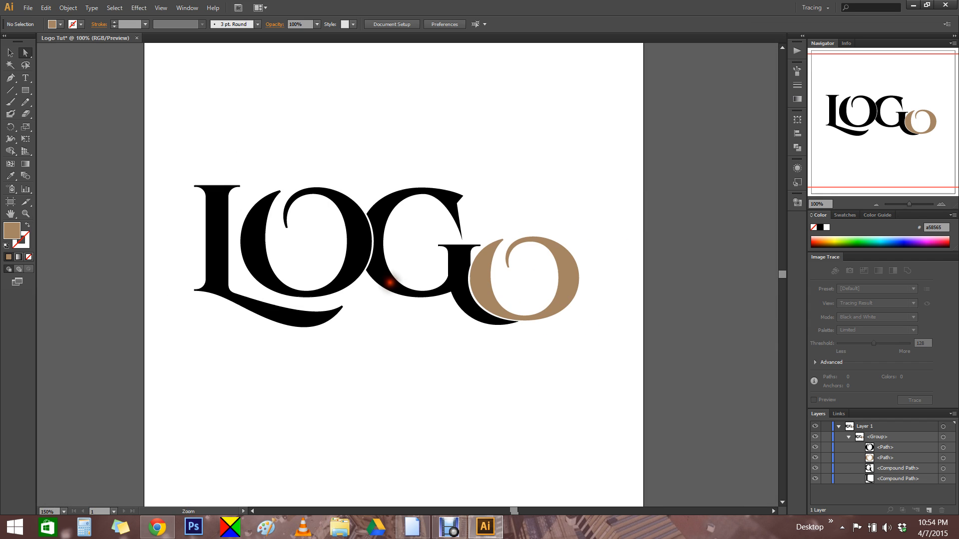
drag(404, 265, 393, 283)
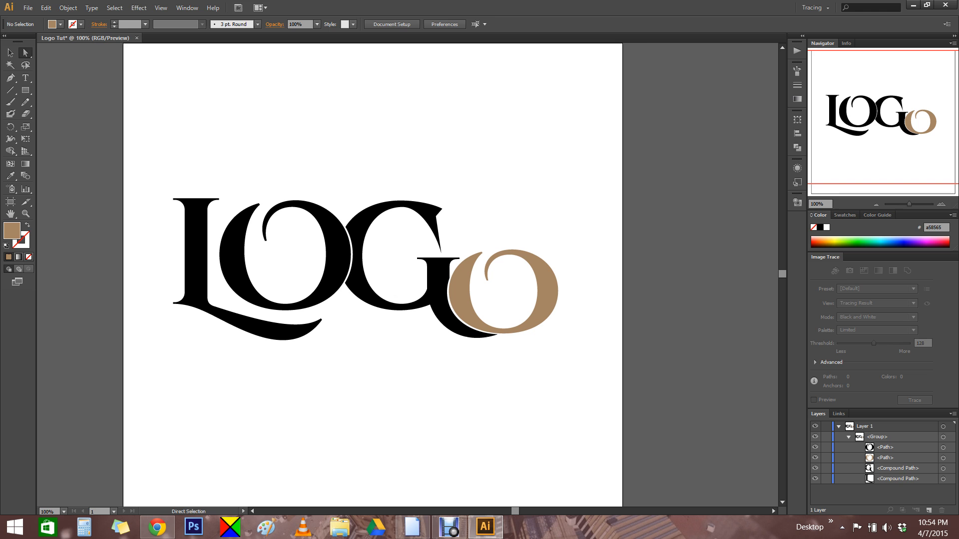
click(23, 239)
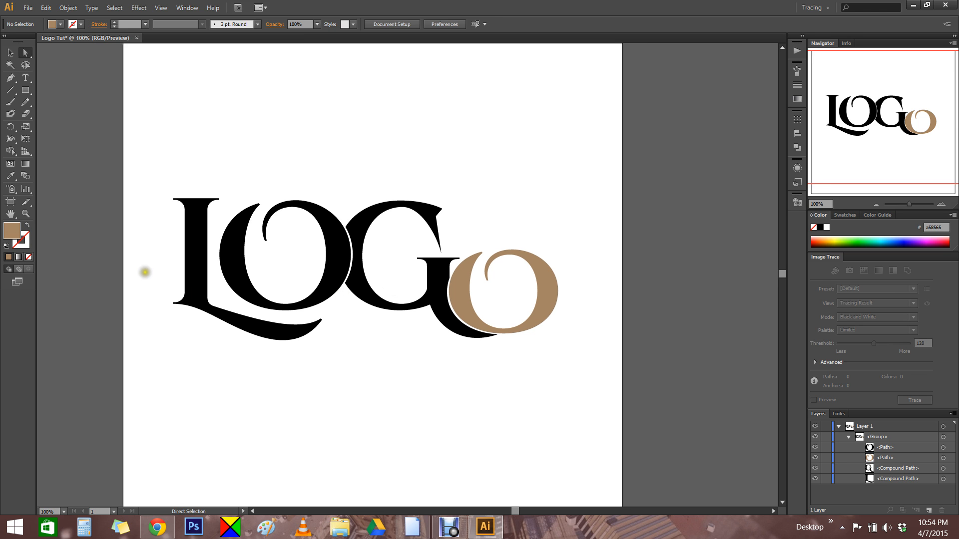